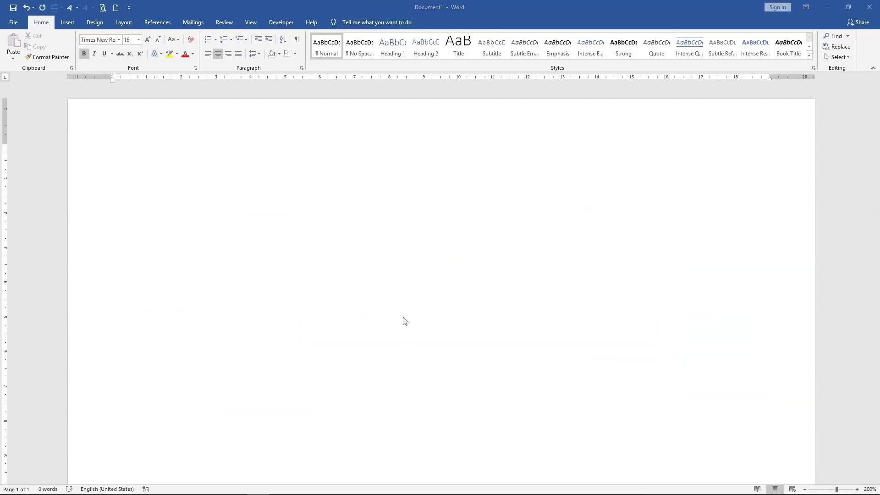
# Enter the title "Organizational Chart of Company" and start a new line below it.
pyautogui.write('Organ')
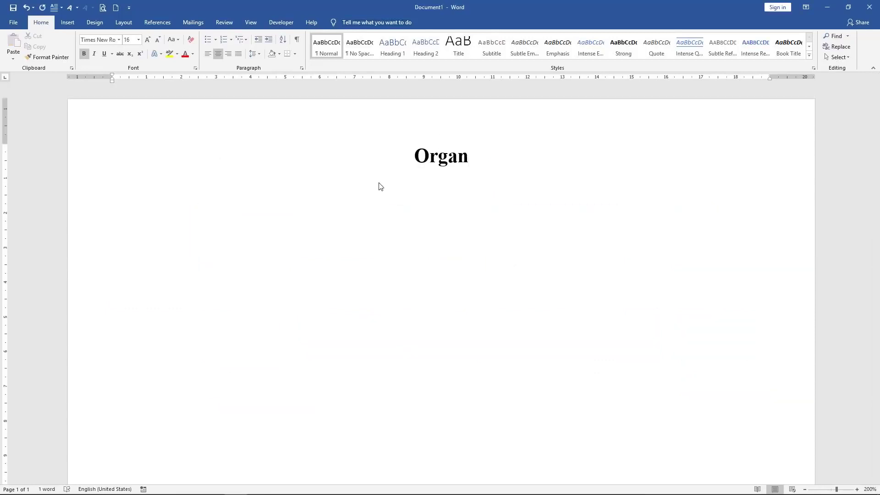
pyautogui.write('izational Chart of Company')
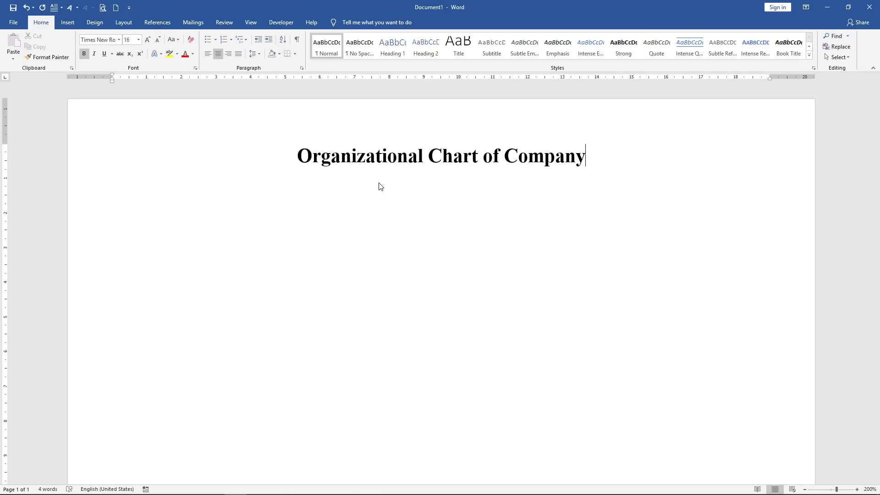
pyautogui.press('Return')
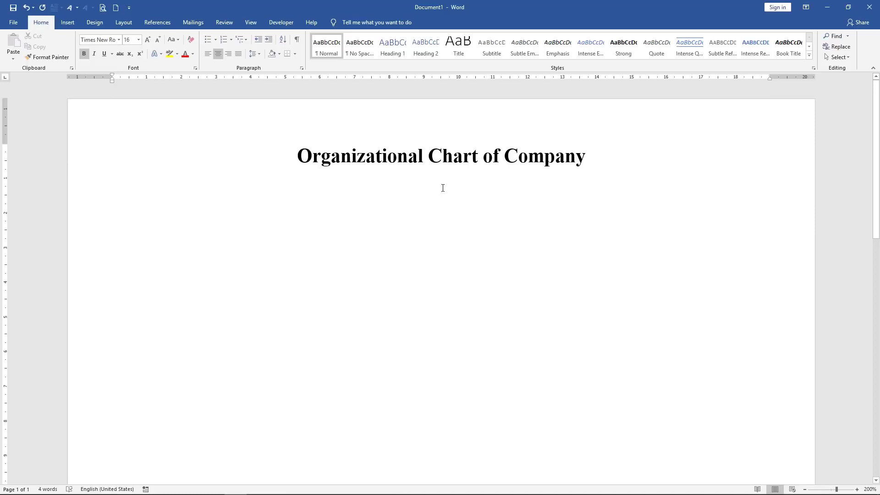
# Open the SmartArt graphic chooser for the line below the title and move its dialog clear of the title.
pyautogui.click(67, 22)
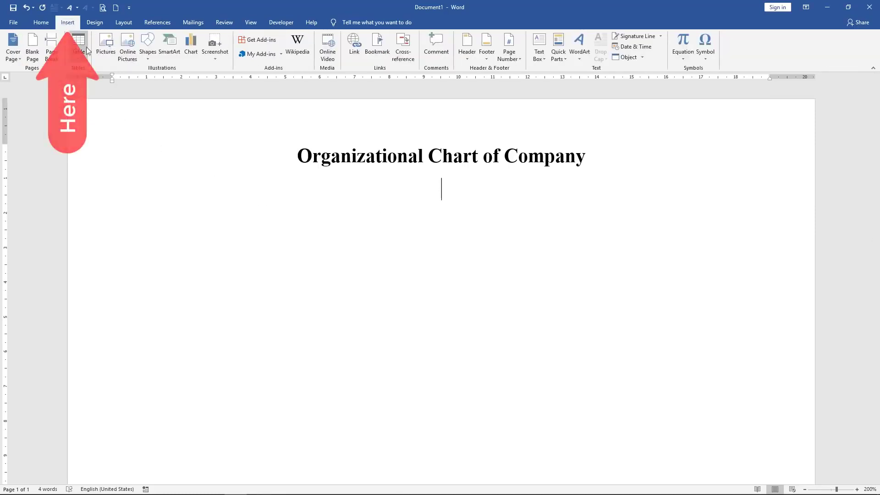
pyautogui.click(167, 49)
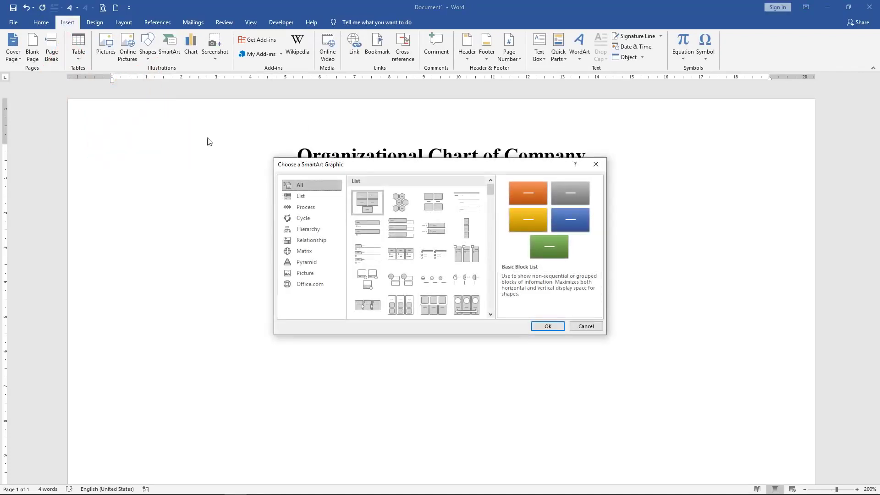
pyautogui.moveTo(314, 165); pyautogui.dragTo(317, 188)
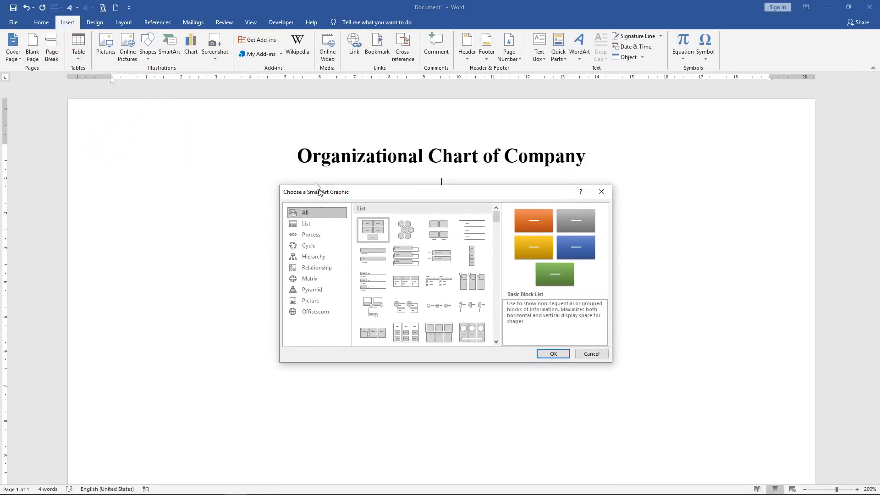
# Browse the SmartArt categories from List through Process, Cycle, Hierarchy, Relationship and Matrix to Pyramid.
pyautogui.click(306, 224)
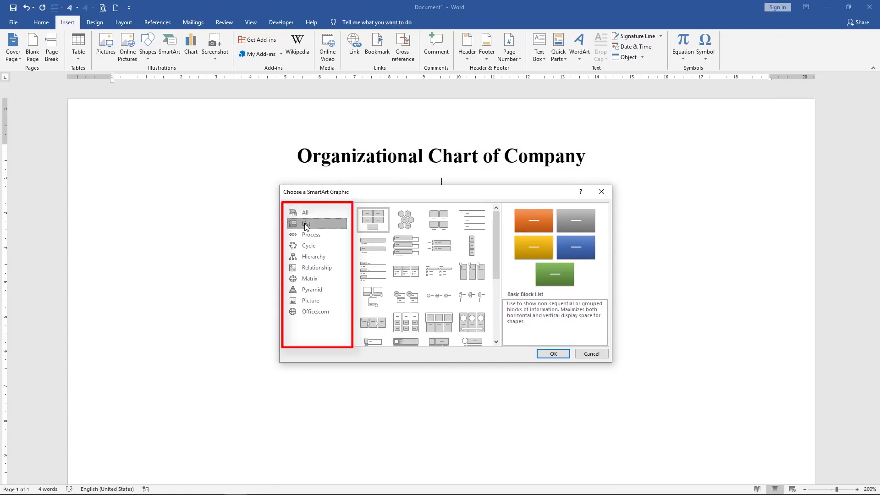
pyautogui.click(308, 236)
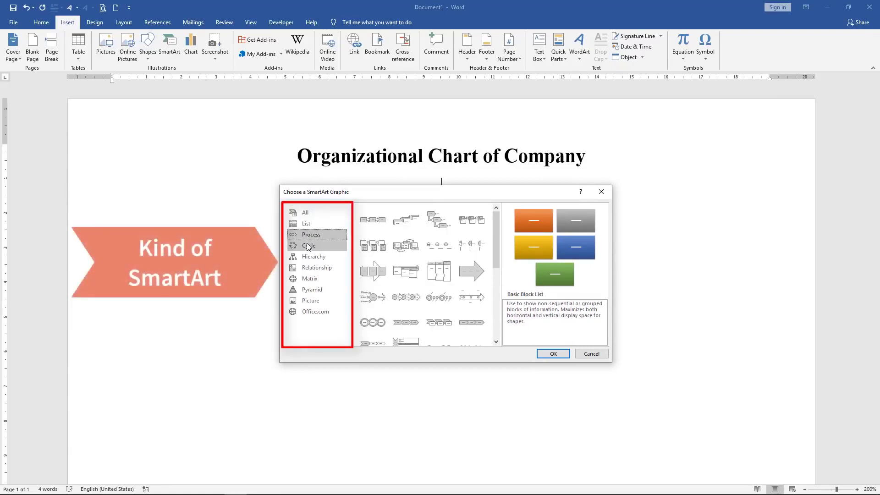
pyautogui.click(308, 246)
pyautogui.click(307, 254)
pyautogui.click(306, 265)
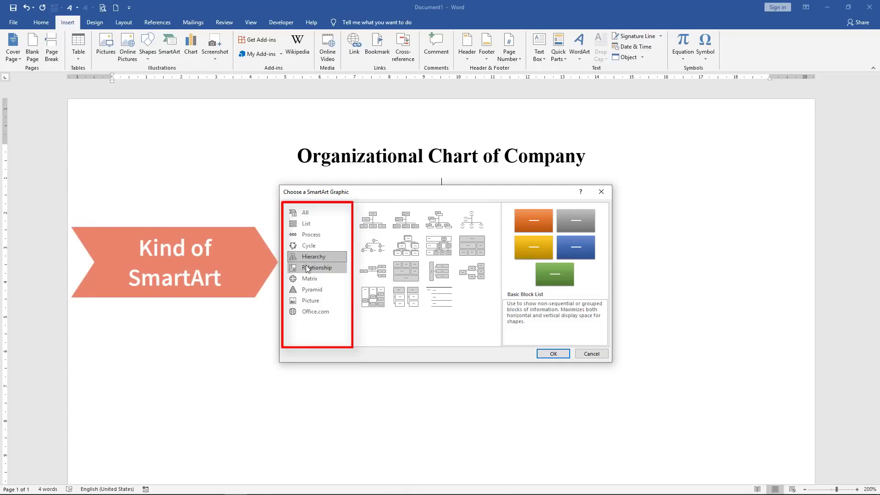
pyautogui.click(307, 278)
pyautogui.click(305, 289)
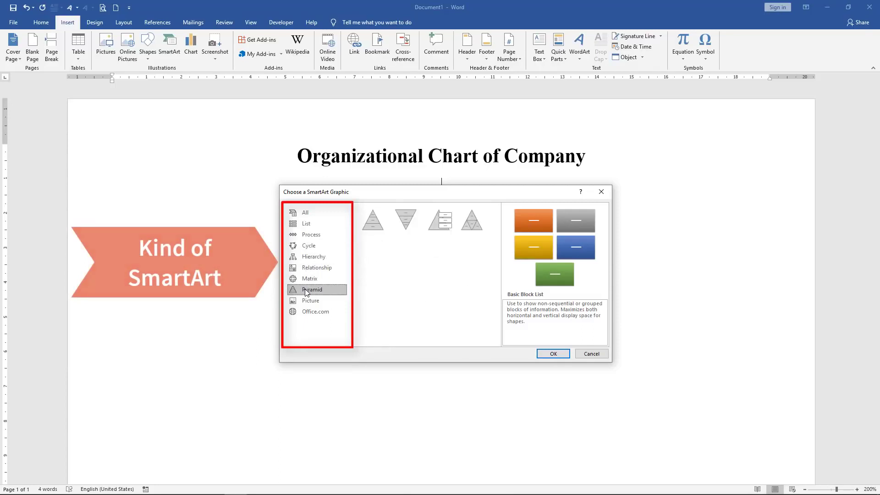
# Insert the Organization Chart layout from the Hierarchy category below the title.
pyautogui.click(315, 258)
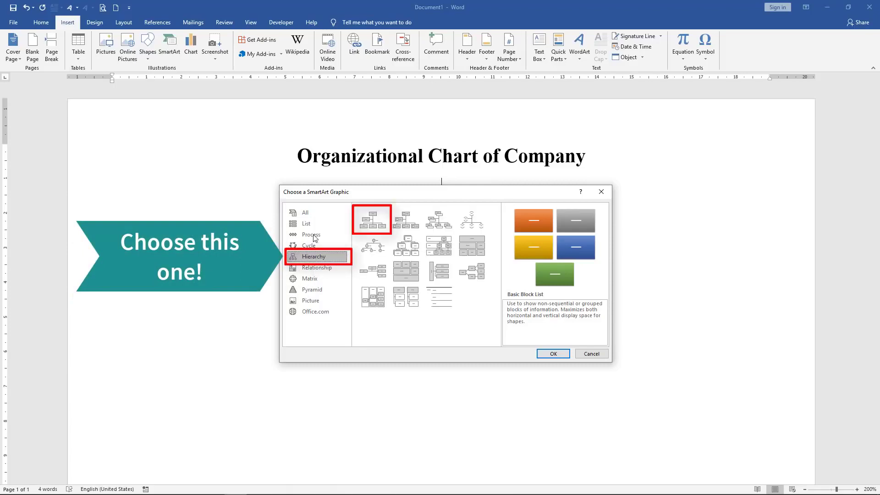
pyautogui.click(363, 229)
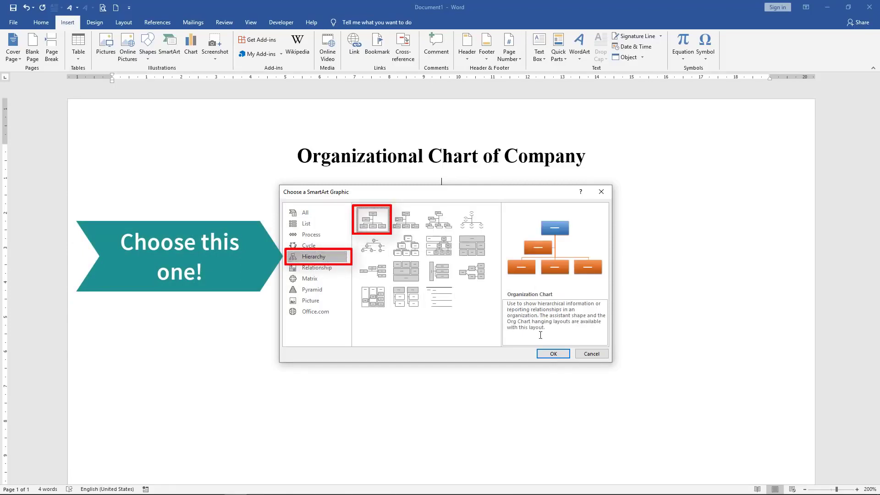
pyautogui.click(553, 355)
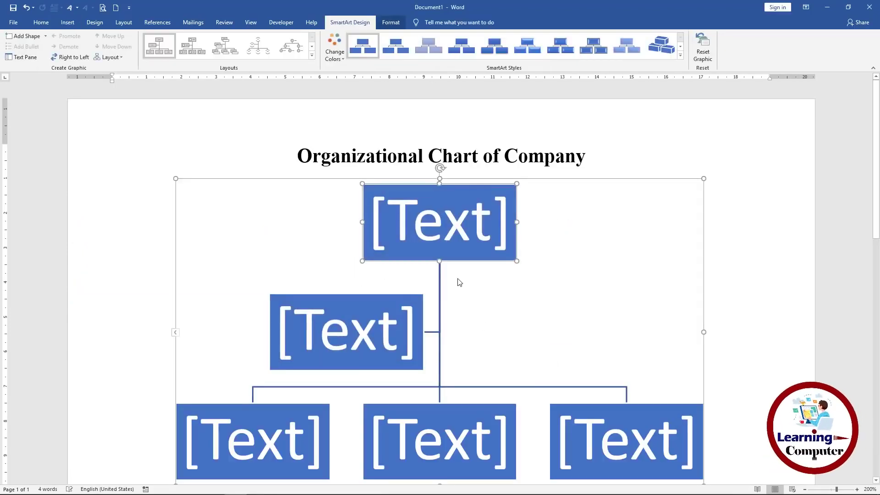
# Delete the assistant box between the chart's top box and its lower row.
pyautogui.scroll(-1, 459, 280)
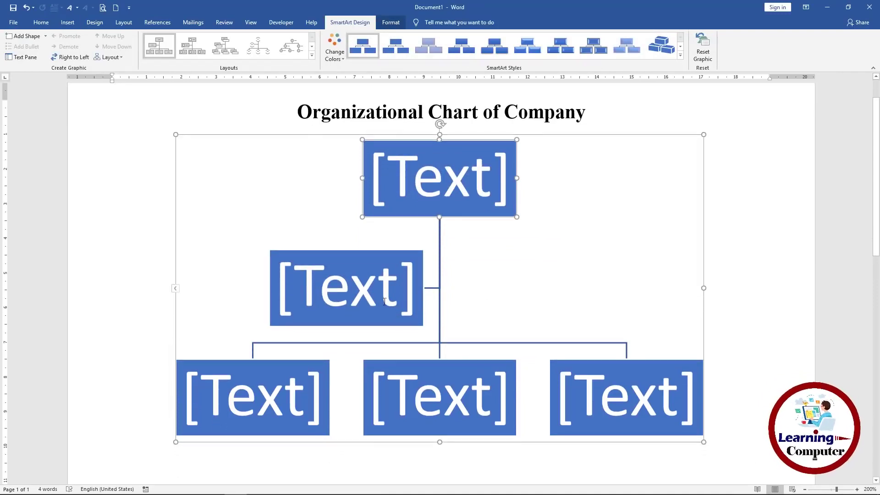
pyautogui.click(294, 251)
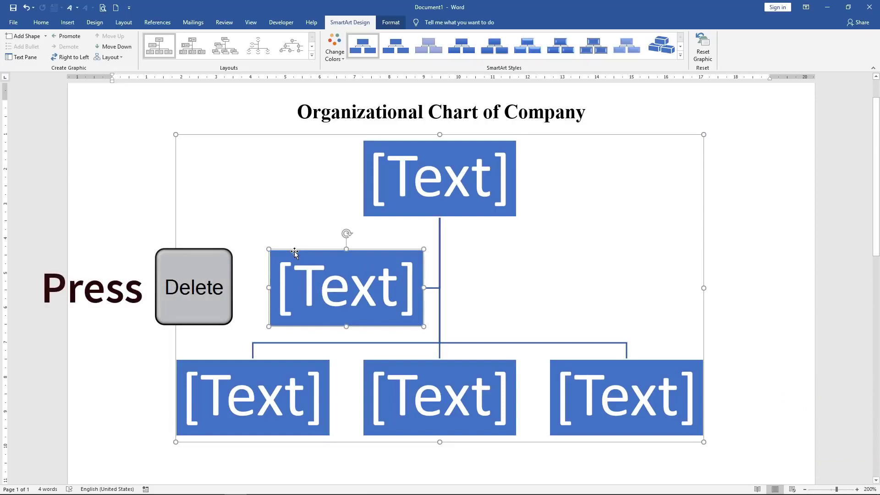
pyautogui.press('Delete')
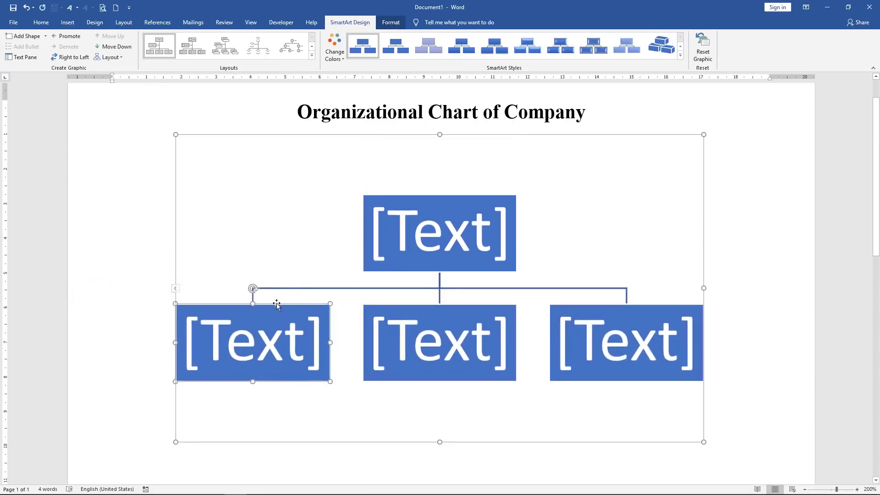
# Add three shapes after the first box in the chart's second row.
pyautogui.click(47, 35)
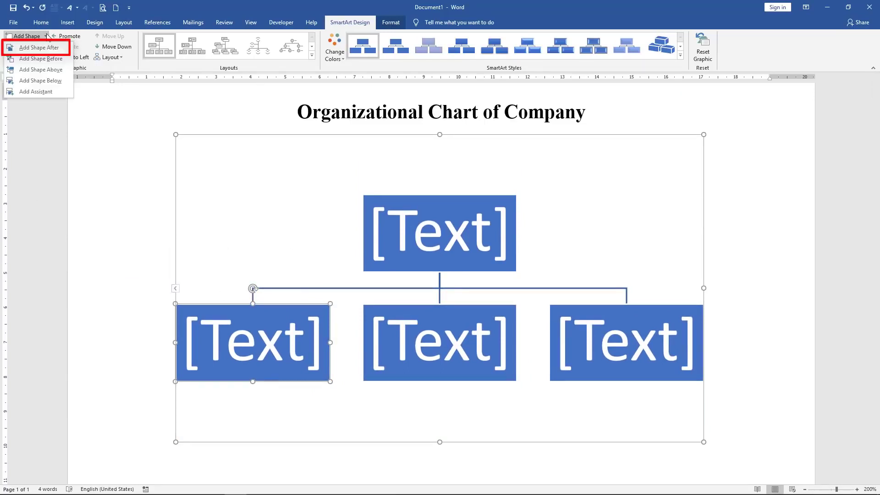
pyautogui.click(39, 48)
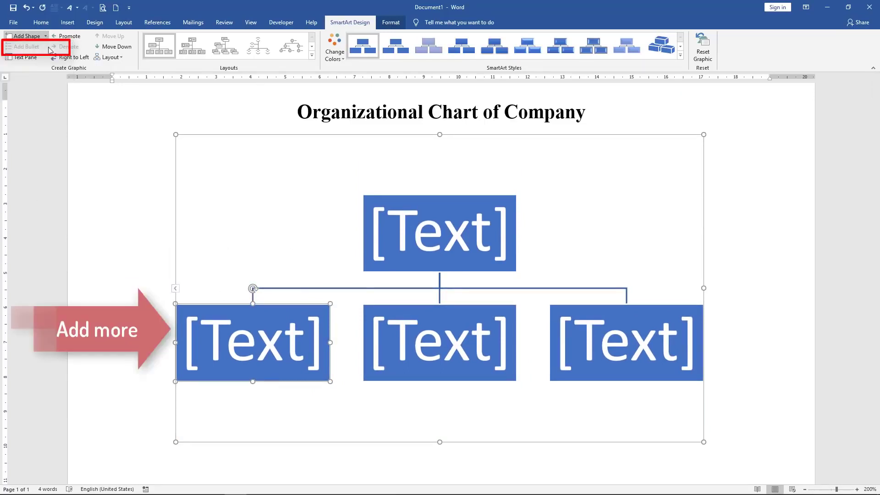
pyautogui.click(46, 36)
pyautogui.click(50, 49)
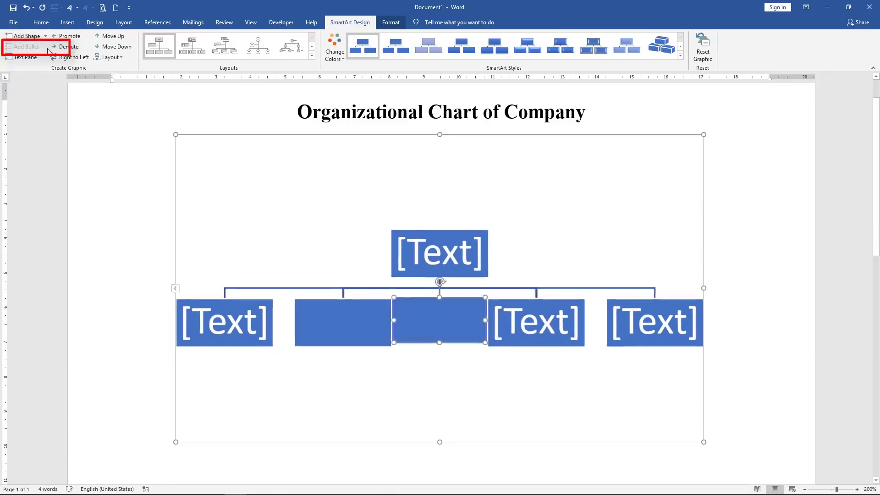
pyautogui.click(46, 36)
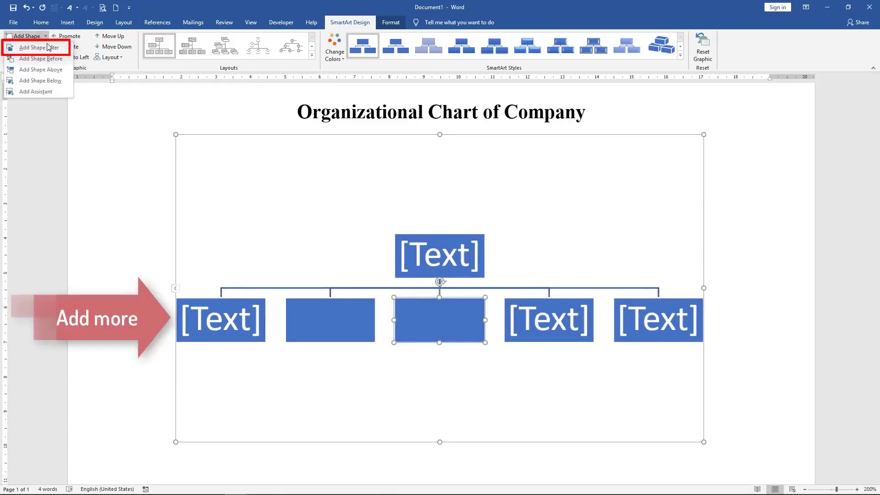
pyautogui.click(48, 49)
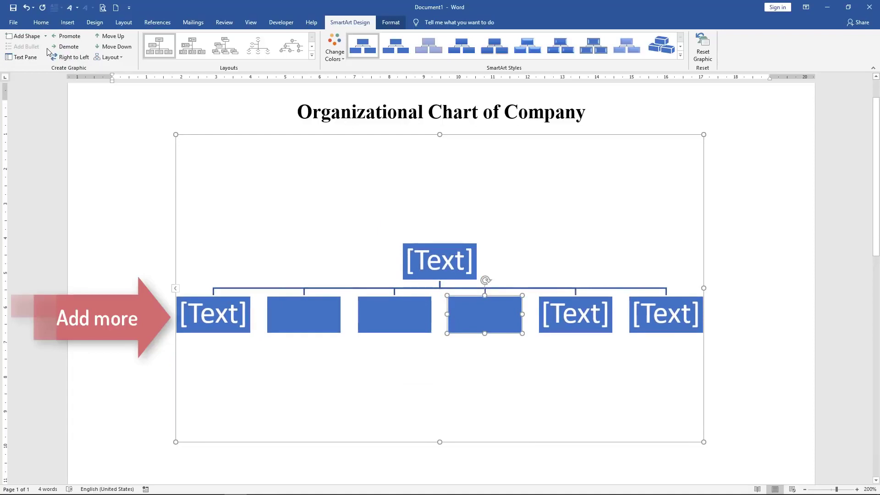
# Add two assistants under the first second-row box, promoting the second one so both sit on the same level.
pyautogui.click(191, 297)
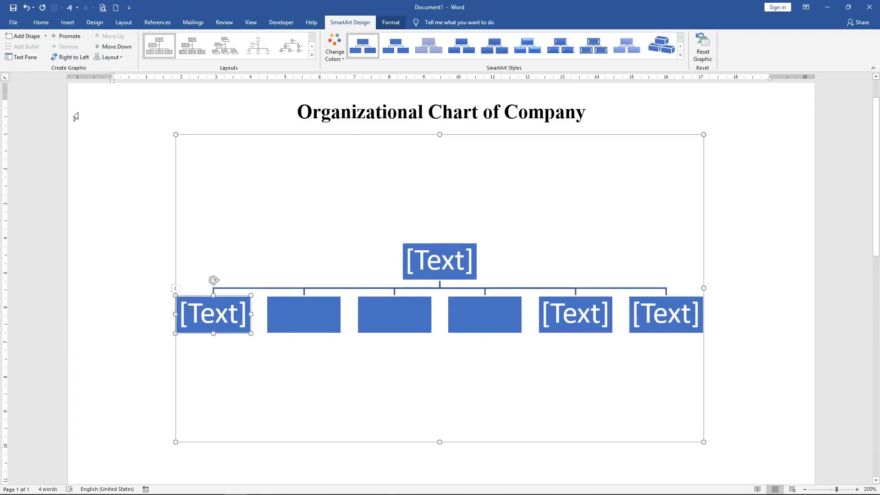
pyautogui.click(46, 36)
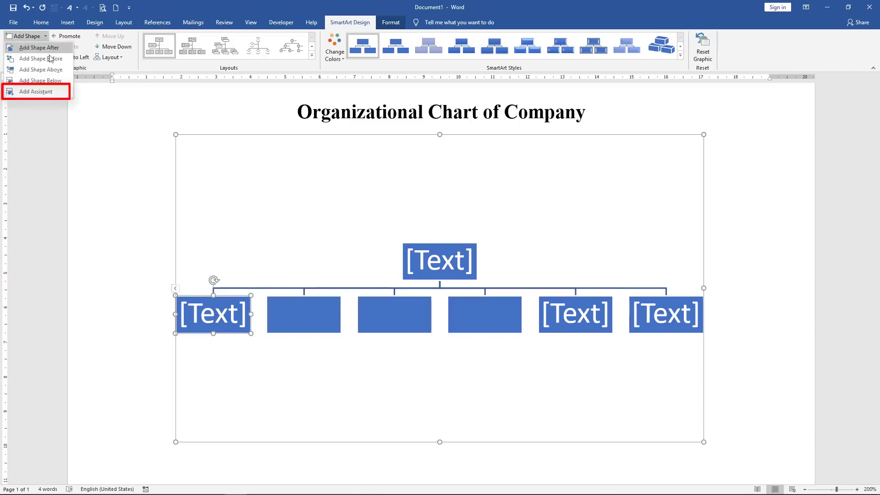
pyautogui.click(46, 92)
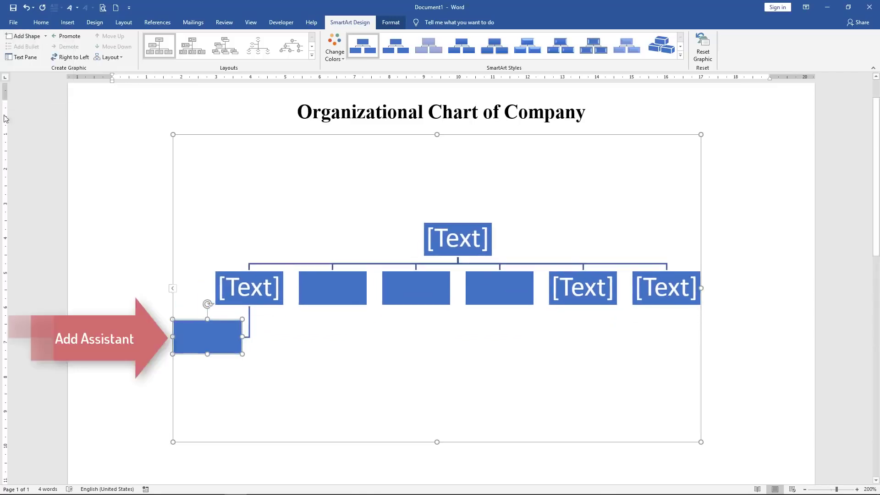
pyautogui.click(45, 35)
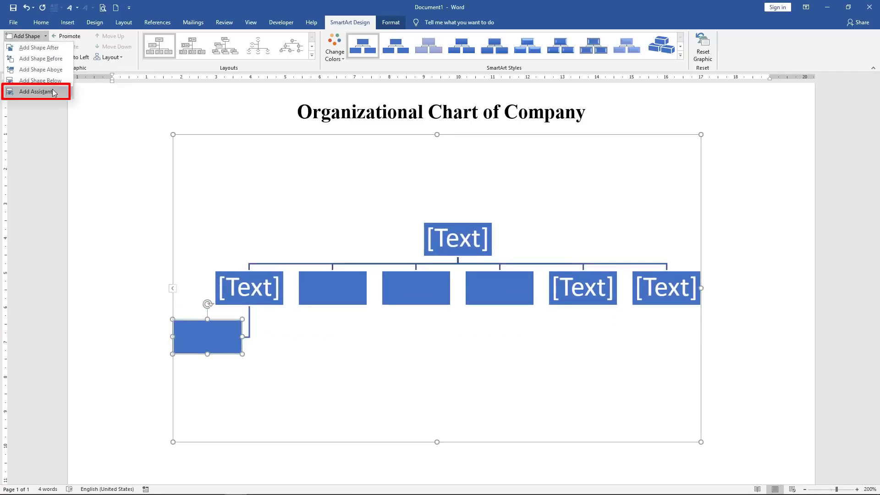
pyautogui.click(54, 92)
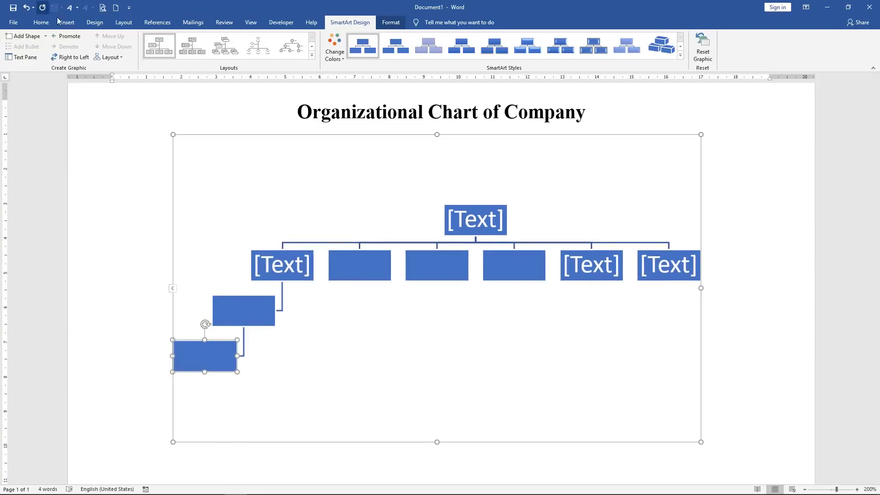
pyautogui.click(69, 39)
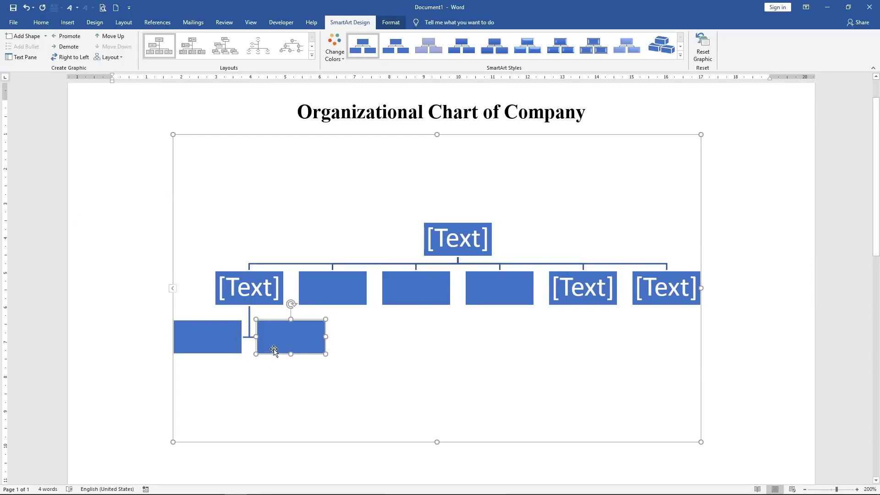
# Add a chain of two shapes below the second assistant of the first branch.
pyautogui.click(46, 37)
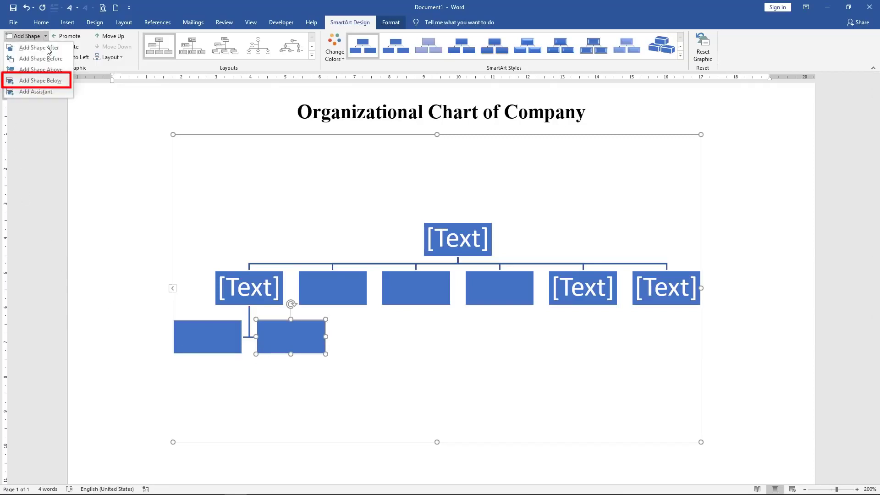
pyautogui.click(46, 80)
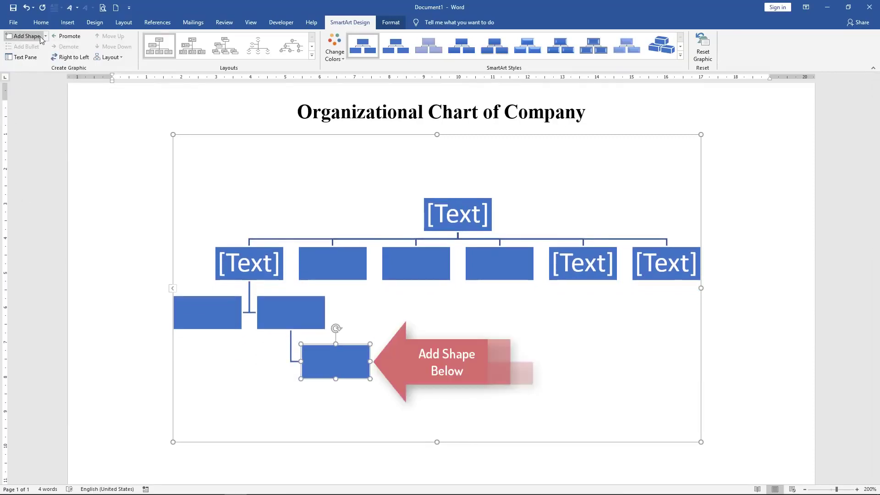
pyautogui.click(46, 36)
pyautogui.click(48, 82)
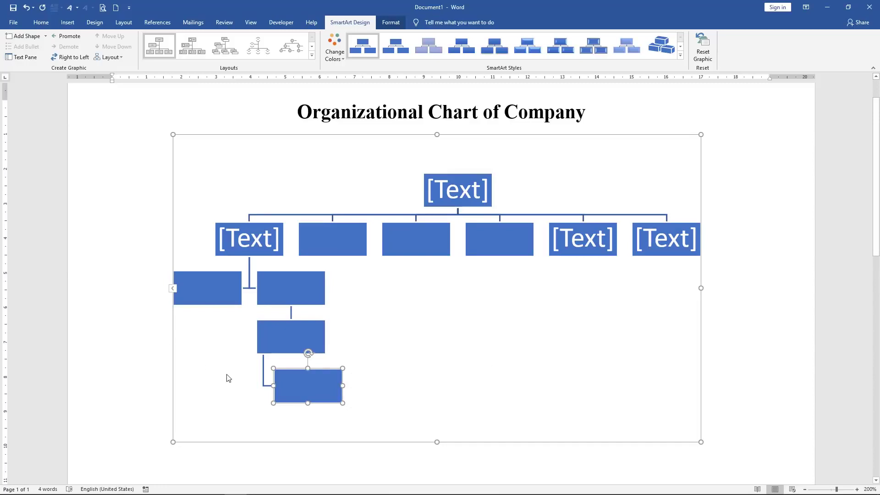
# Add a chain of two shapes below the second box in the chart's second row.
pyautogui.click(321, 227)
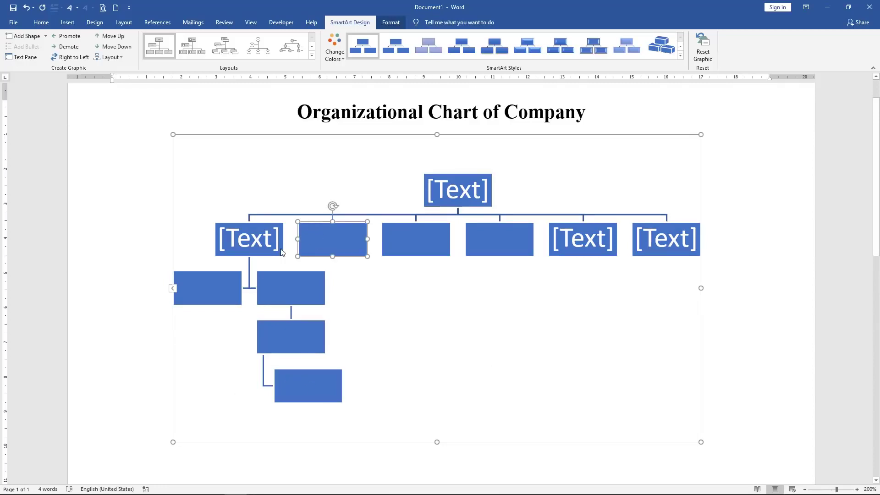
pyautogui.click(47, 37)
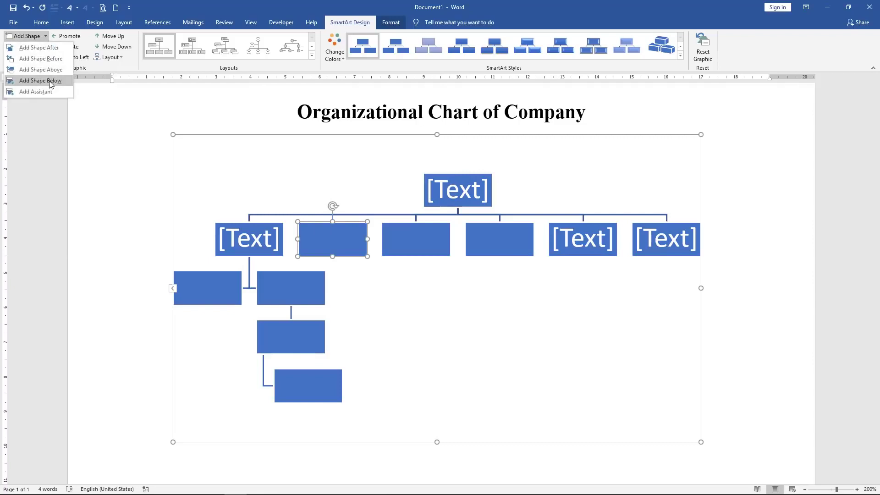
pyautogui.click(50, 81)
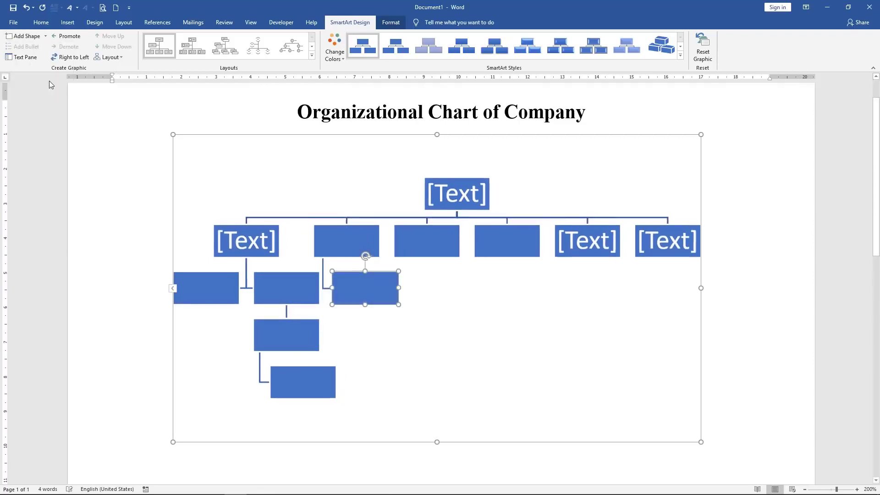
pyautogui.click(45, 36)
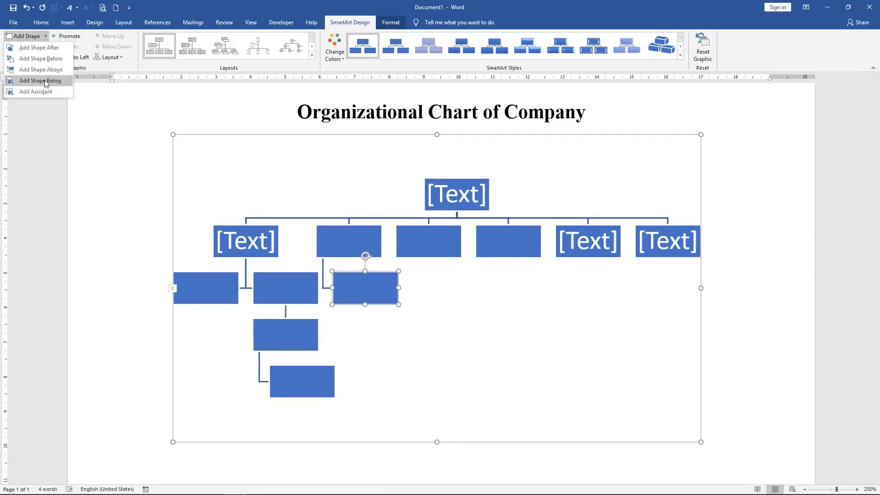
pyautogui.click(40, 80)
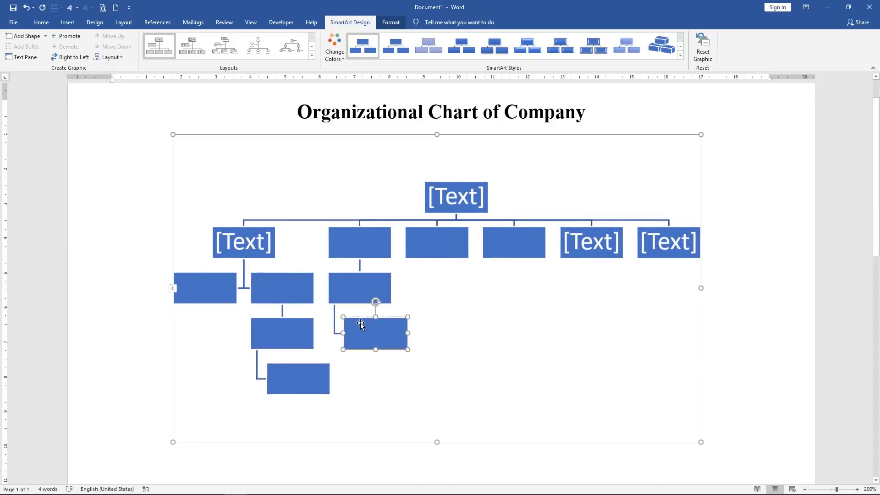
# Add a chain of two shapes below the third box in the chart's second row.
pyautogui.click(437, 251)
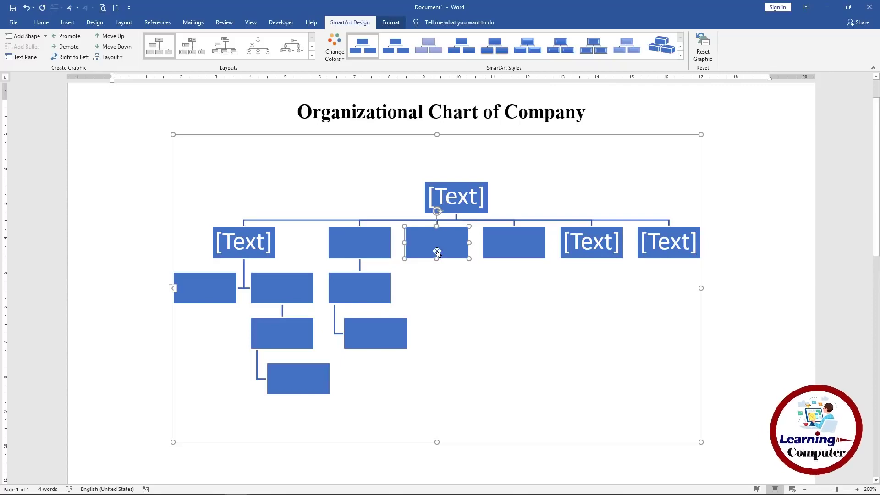
pyautogui.click(46, 38)
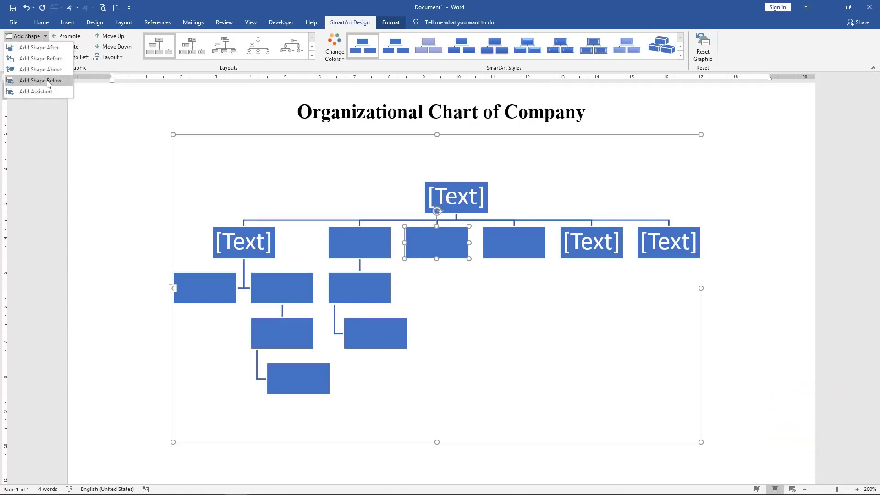
pyautogui.click(48, 81)
pyautogui.click(47, 39)
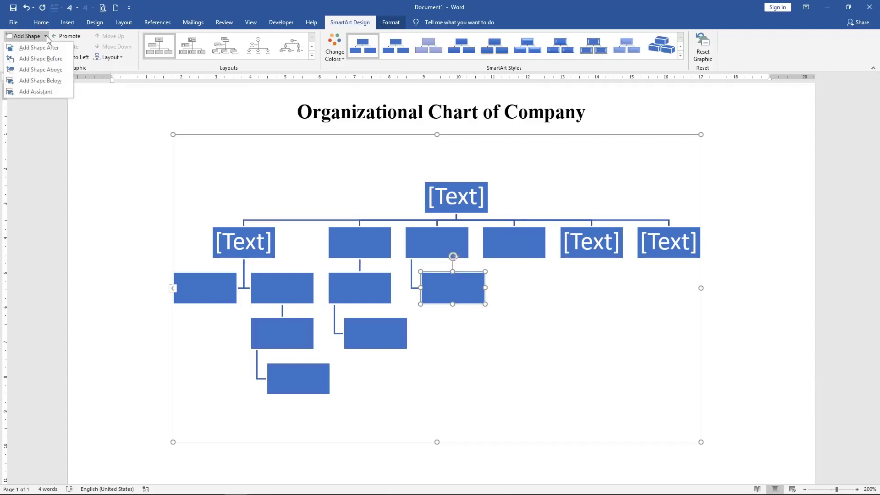
pyautogui.click(47, 81)
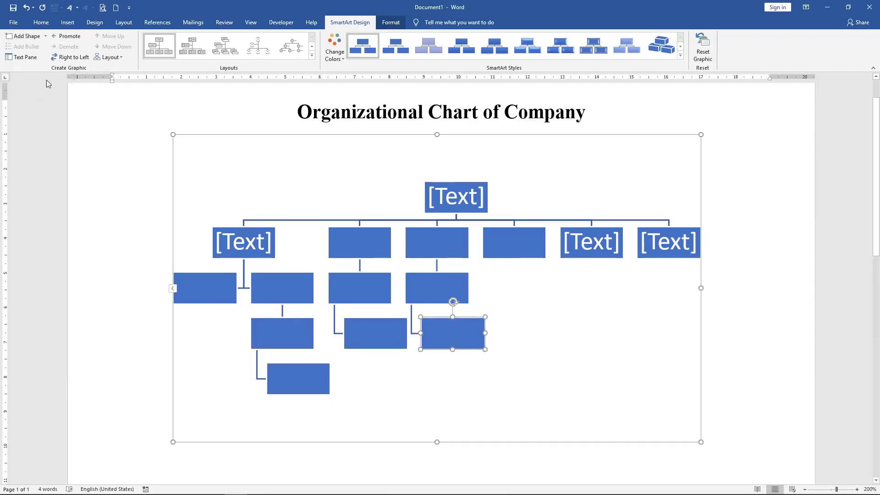
# Add one shape below the fourth box in the chart's second row.
pyautogui.click(508, 255)
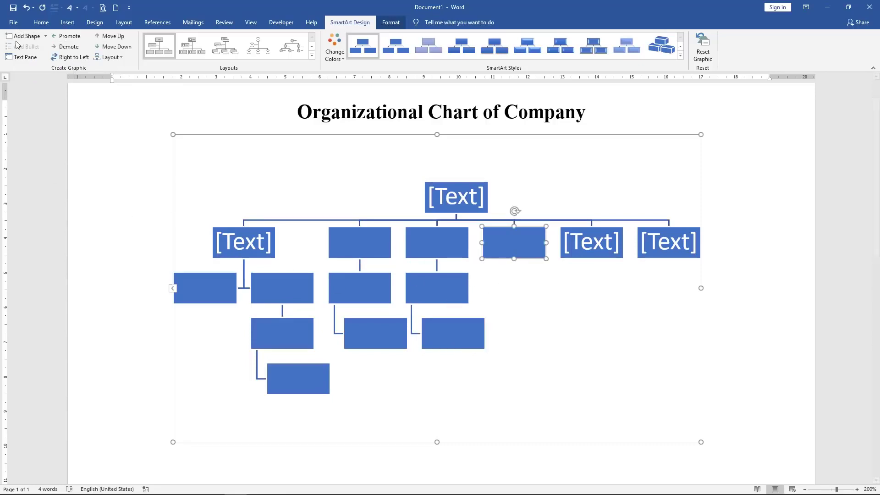
pyautogui.click(46, 37)
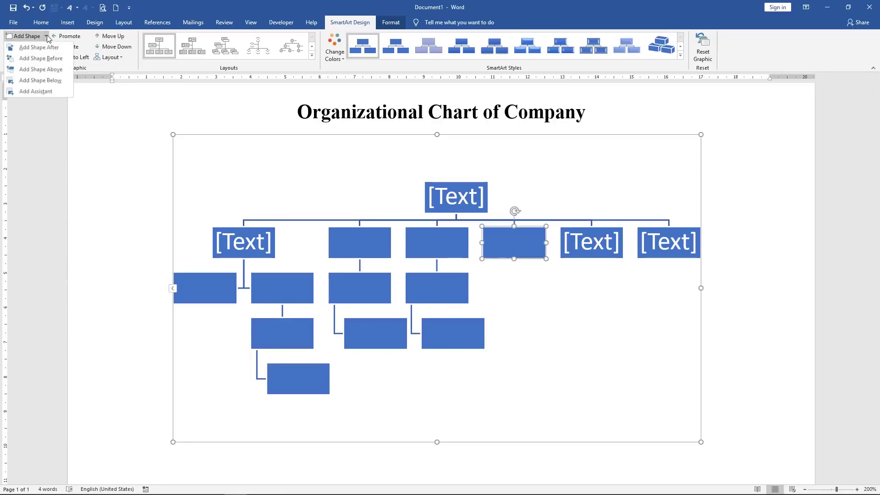
pyautogui.click(44, 84)
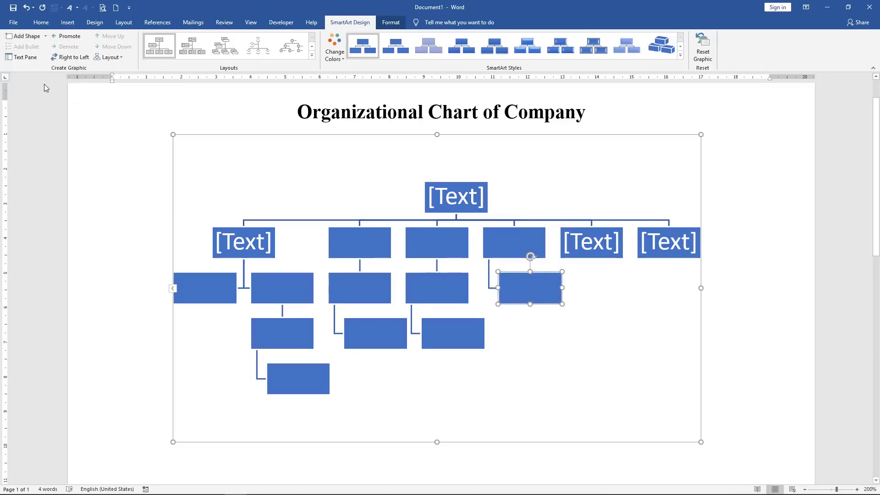
# Add a chain of five shapes below the fifth box in the chart's second row.
pyautogui.click(587, 259)
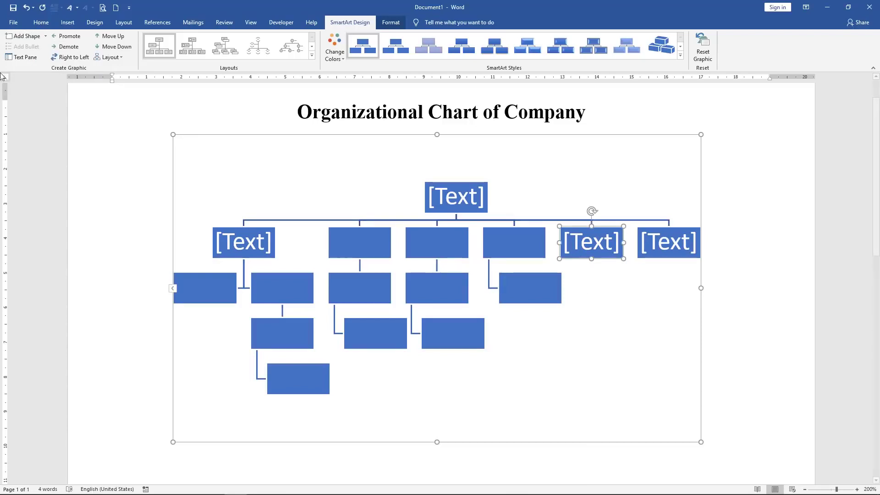
pyautogui.click(46, 37)
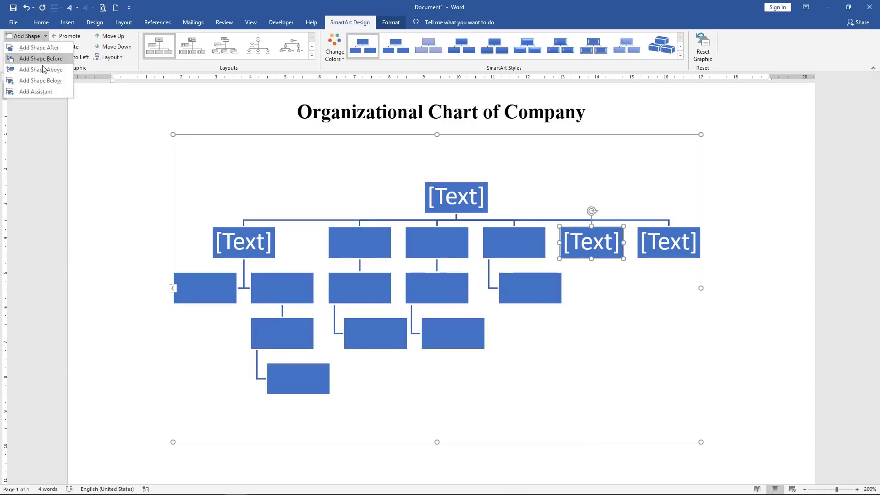
pyautogui.click(46, 82)
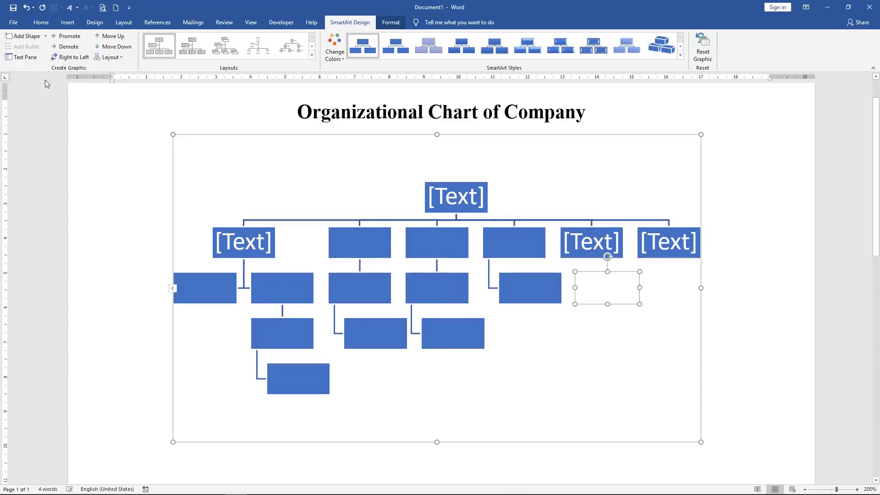
pyautogui.click(46, 37)
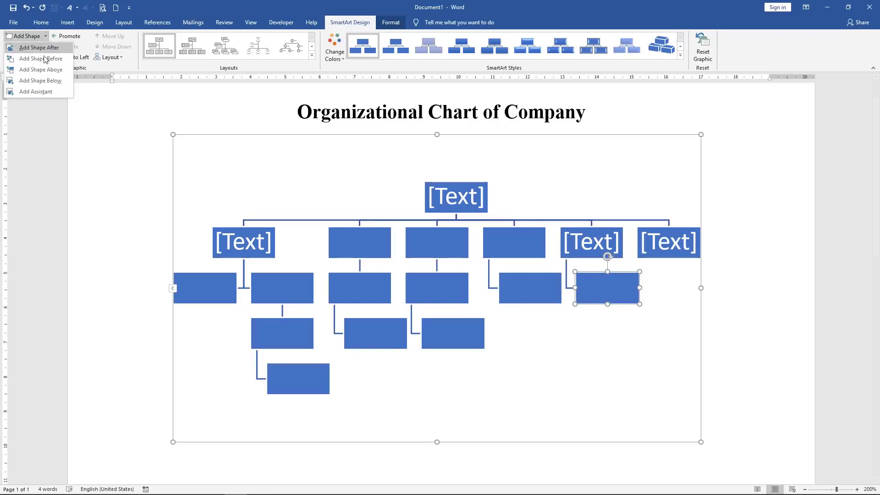
pyautogui.click(44, 81)
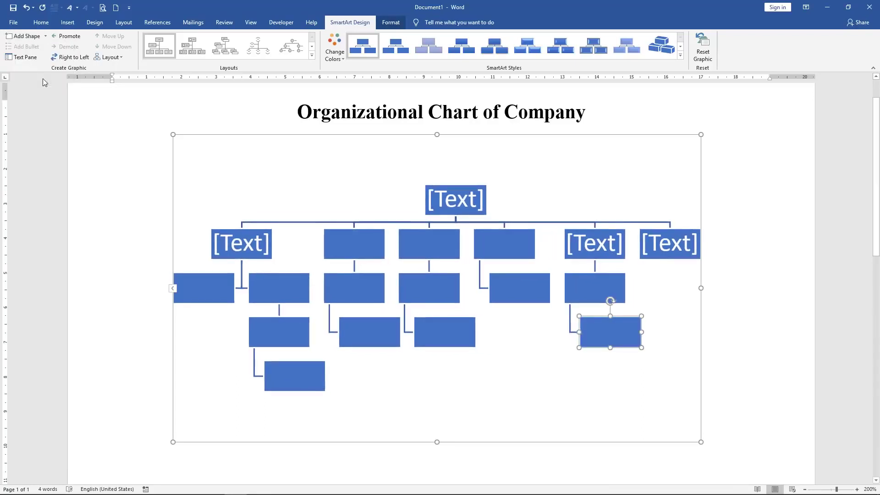
pyautogui.click(46, 37)
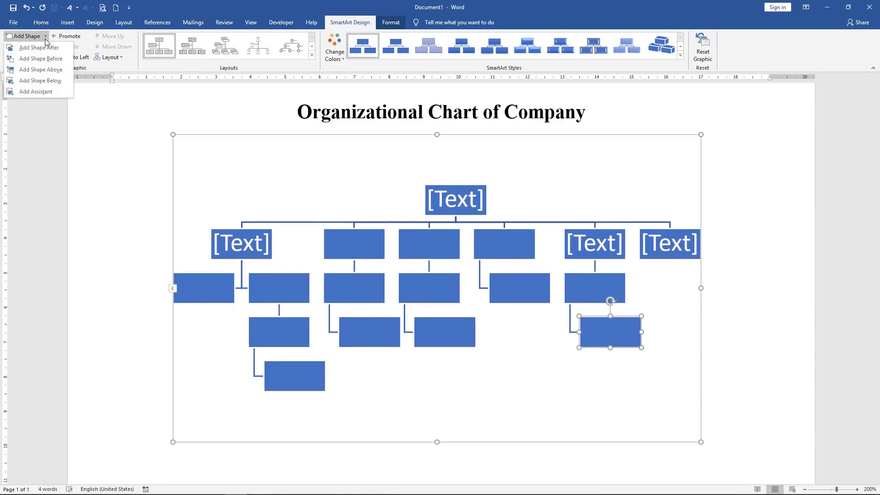
pyautogui.click(46, 81)
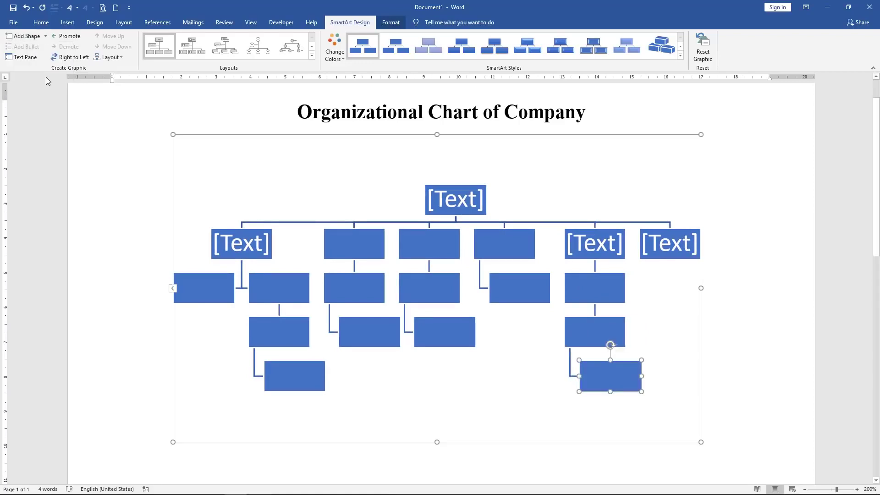
pyautogui.click(45, 39)
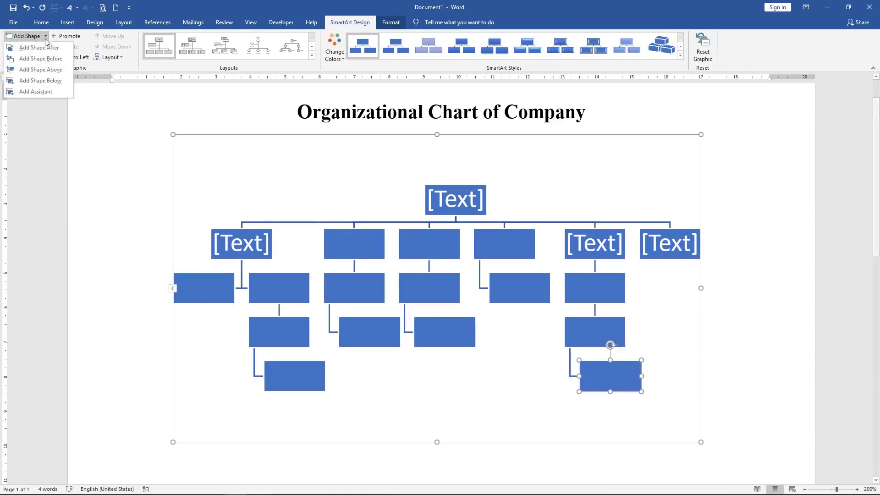
pyautogui.click(45, 76)
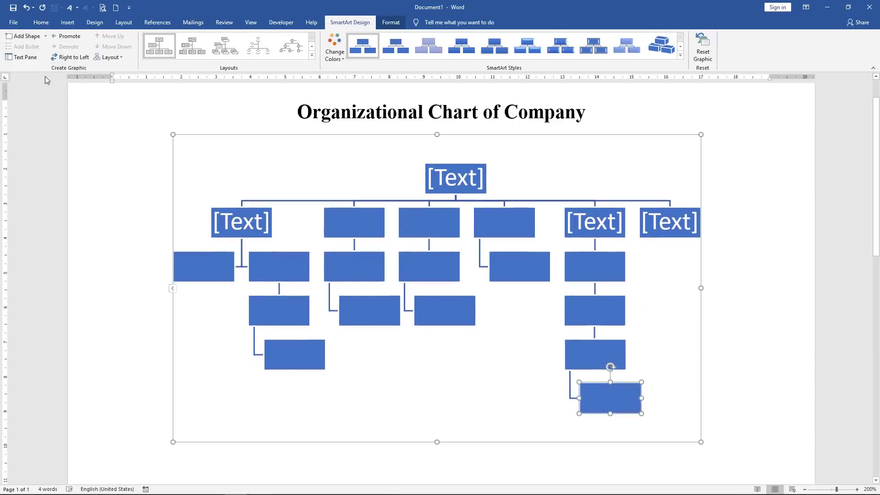
pyautogui.click(45, 36)
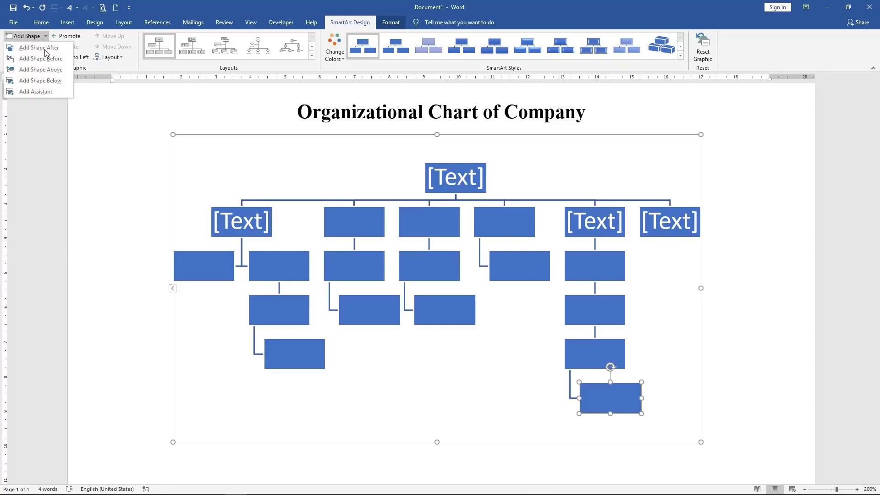
pyautogui.click(49, 82)
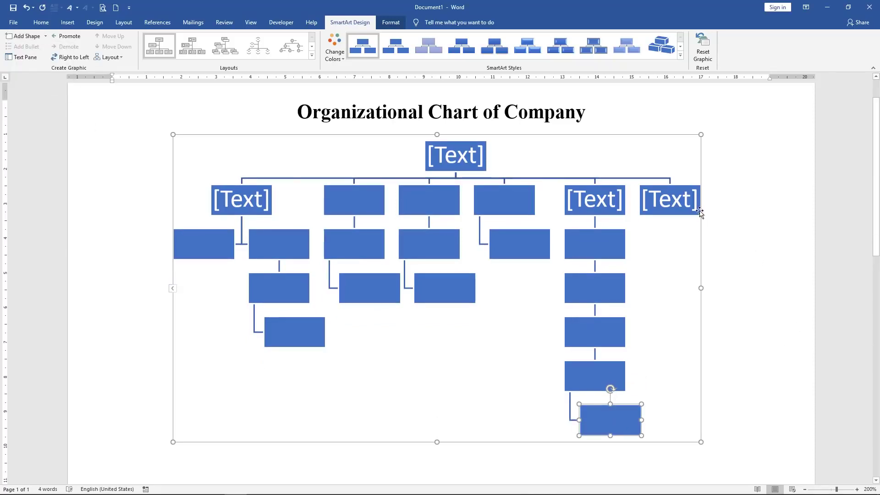
# Add a chain of three shapes below the last box in the chart's second row.
pyautogui.click(688, 187)
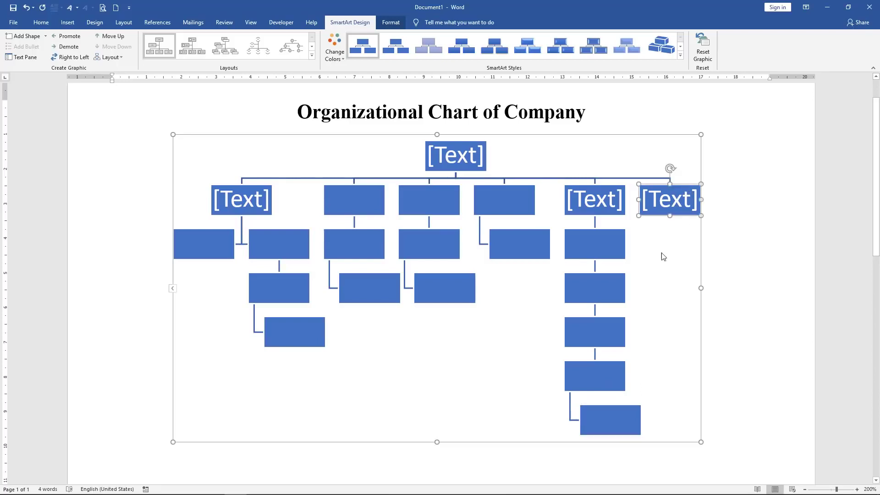
pyautogui.click(45, 36)
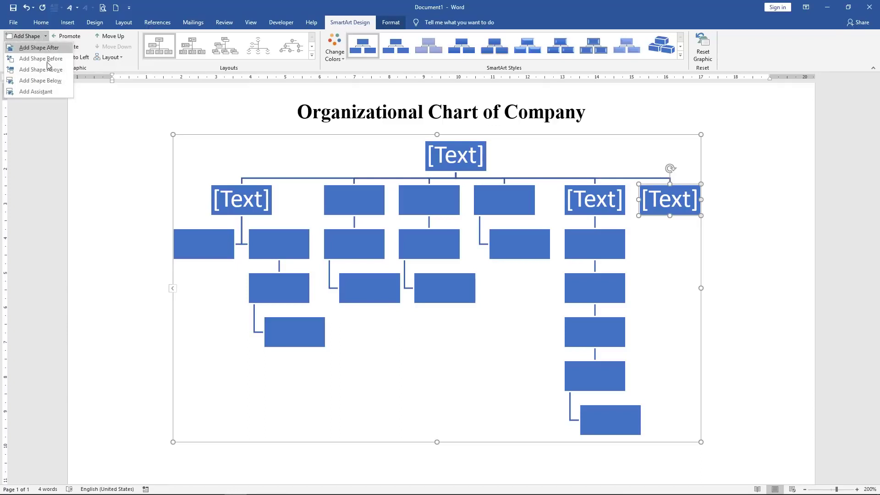
pyautogui.click(41, 80)
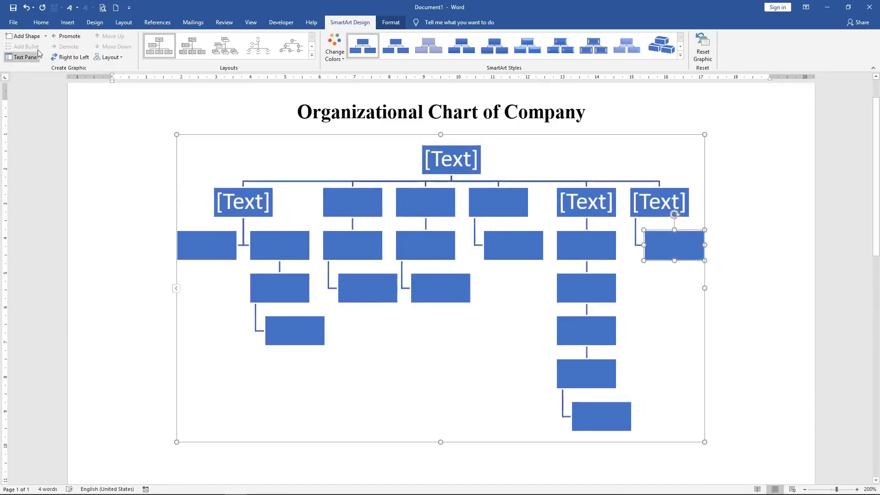
pyautogui.click(46, 37)
pyautogui.click(44, 70)
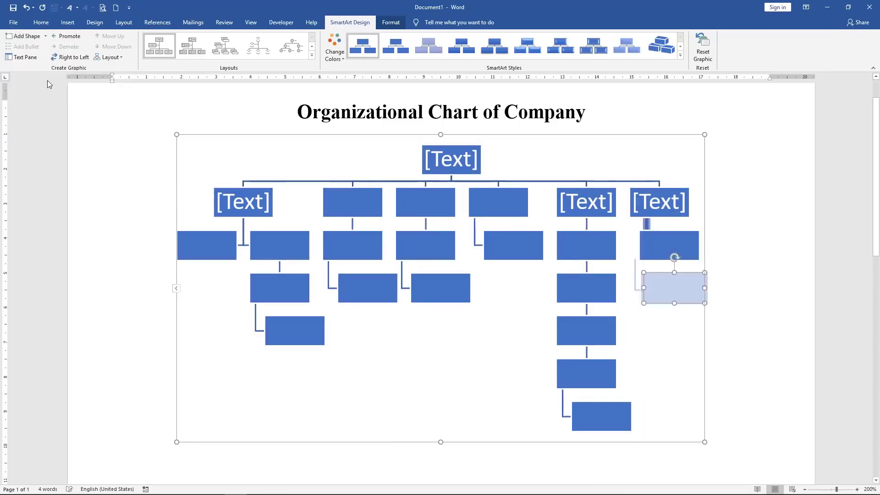
pyautogui.click(46, 40)
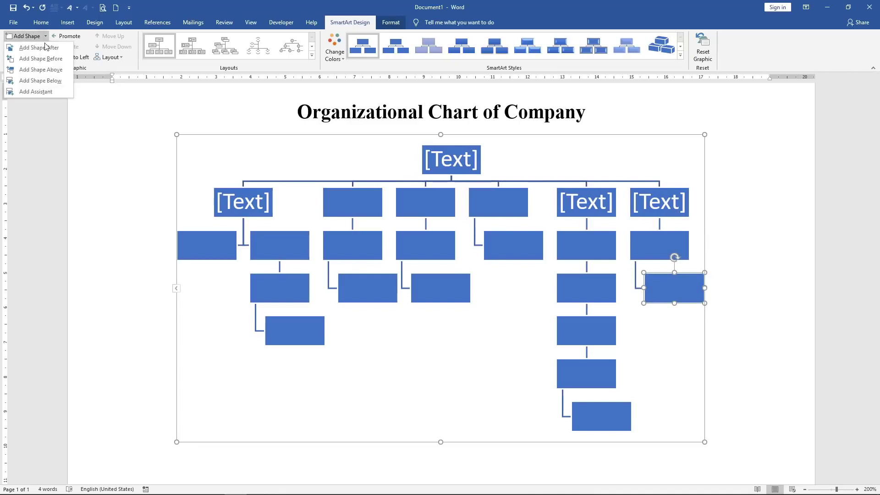
pyautogui.click(45, 81)
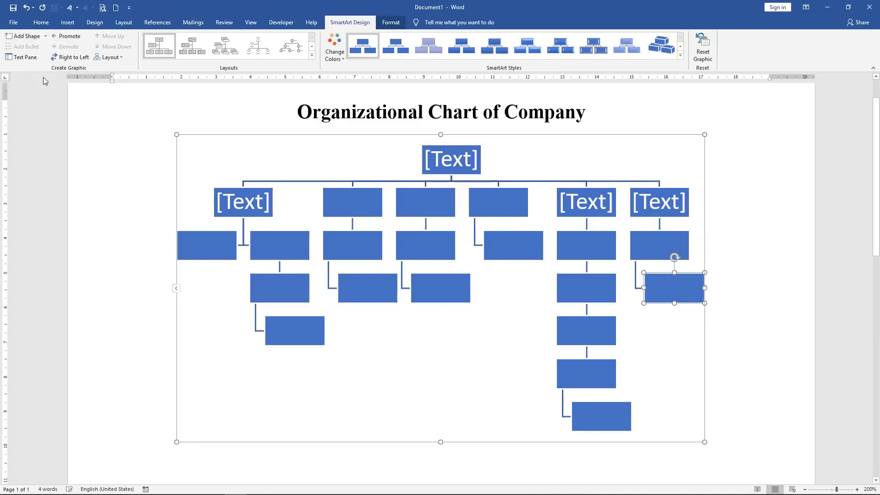
pyautogui.click(459, 364)
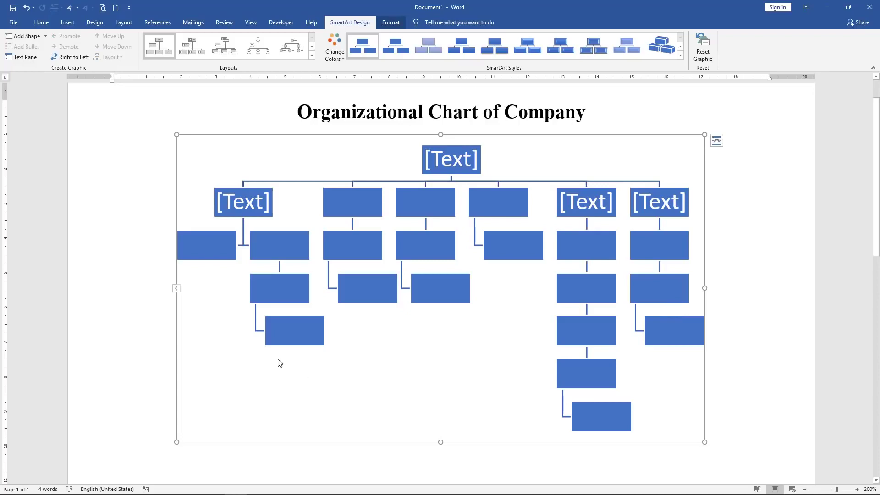
# Label the chart's top box "CEO" with "Chief Executive" on a second line.
pyautogui.click(456, 163)
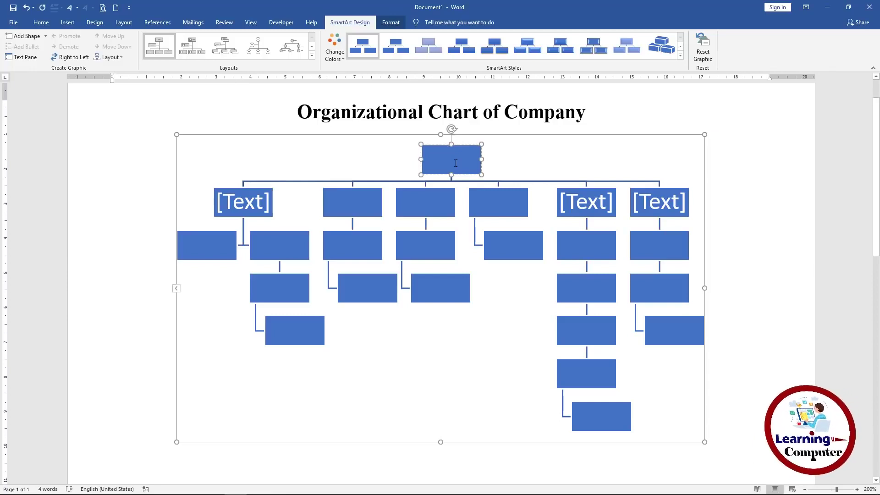
pyautogui.write('CEO')
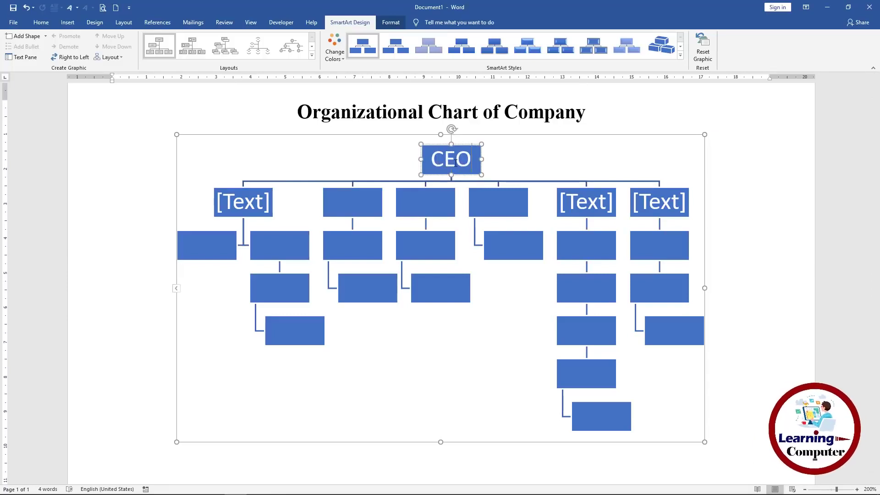
pyautogui.press('Return')
pyautogui.write('Chief Executive')
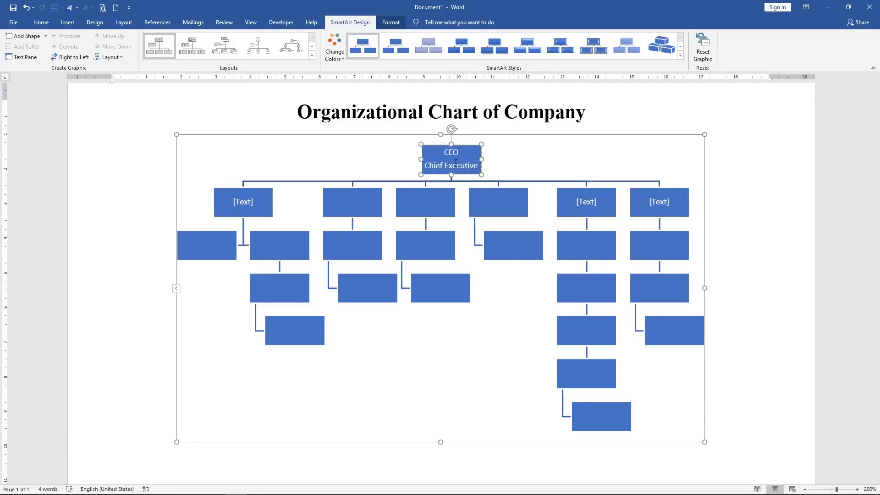
# Label the first second-row box "COO" with "Chief Operation Officer" on a second line.
pyautogui.click(244, 201)
pyautogui.write('COO')
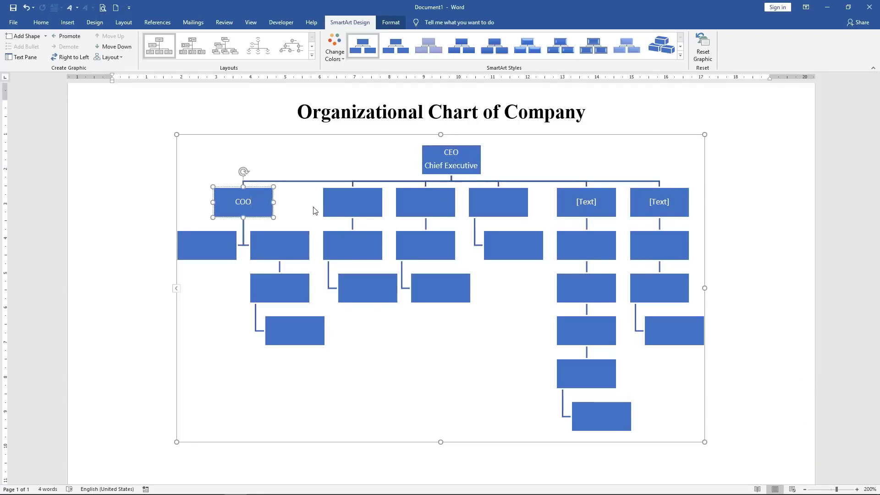
pyautogui.press('Return')
pyautogui.write('Chief Operation Off')
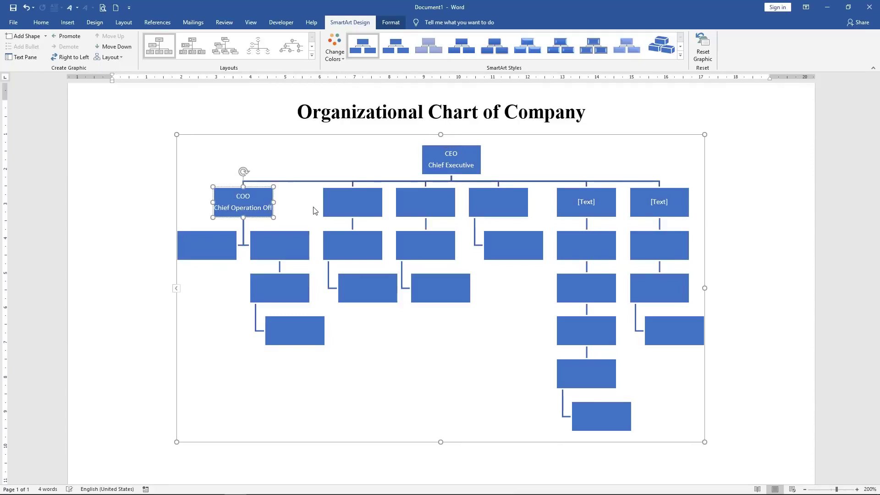
pyautogui.write('icer')
# Enter "Director of Production" in the first assistant box under the COO.
pyautogui.click(214, 246)
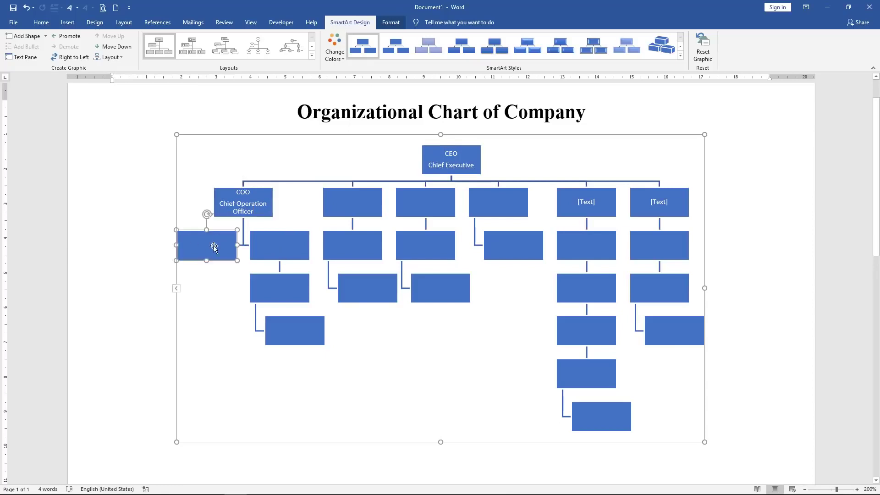
pyautogui.rightClick(207, 245)
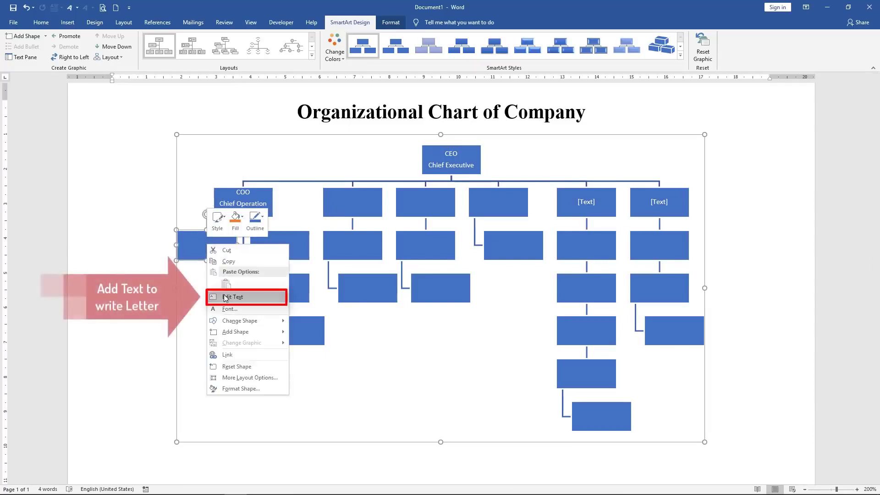
pyautogui.click(250, 301)
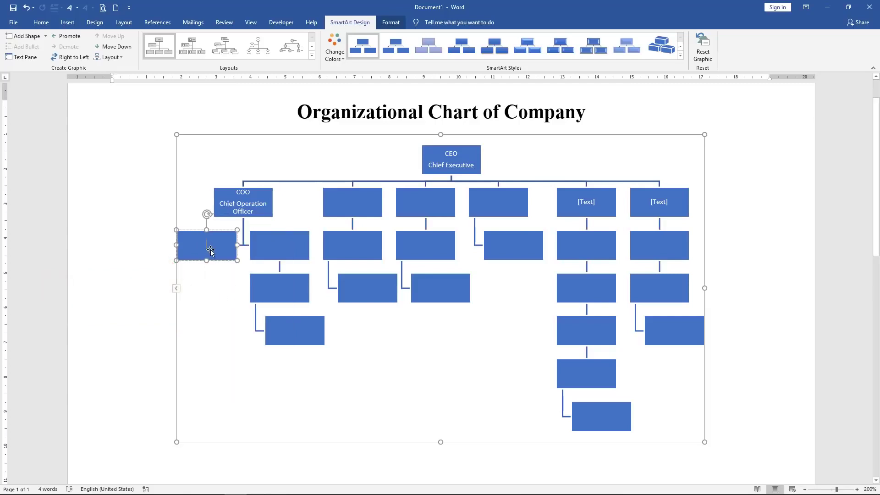
pyautogui.write('irec')
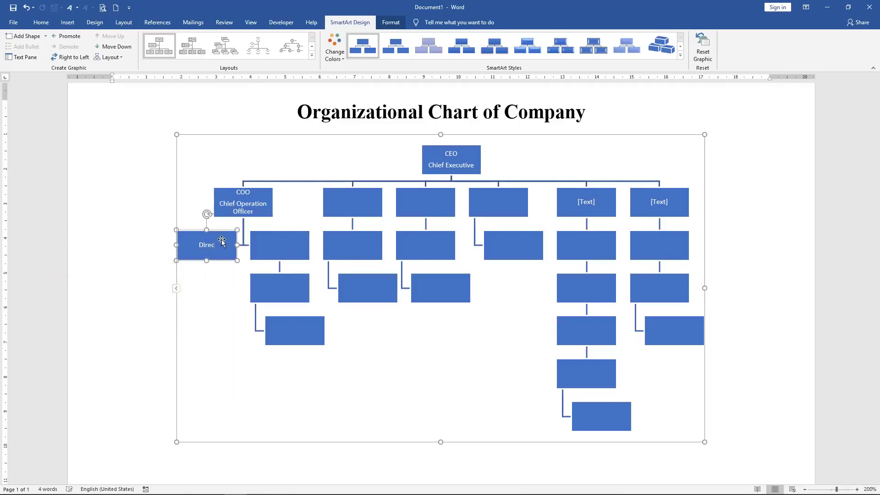
pyautogui.write('tor of Production')
# Enter "Director of Operation" in the second assistant box under the COO.
pyautogui.click(280, 245)
pyautogui.rightClick(281, 245)
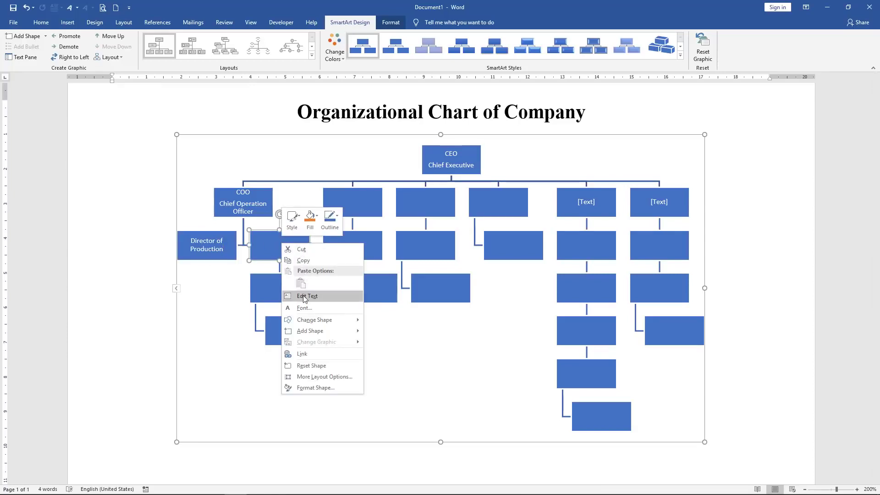
pyautogui.click(298, 294)
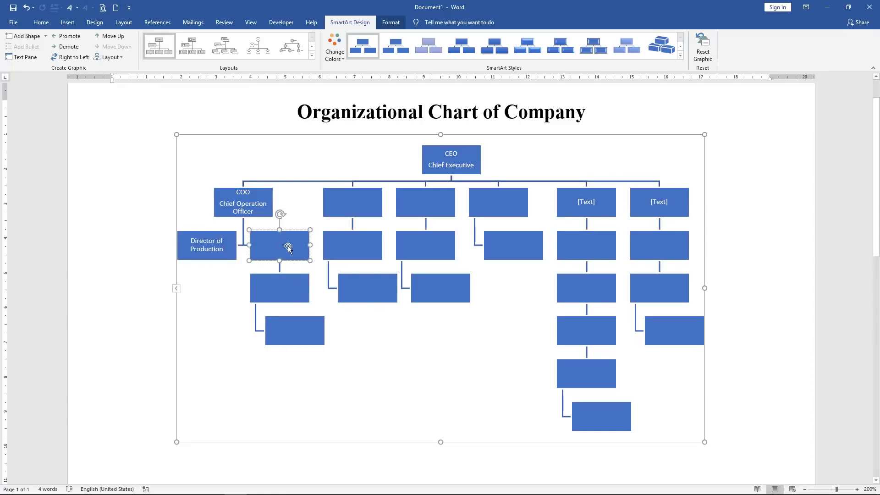
pyautogui.write('Director')
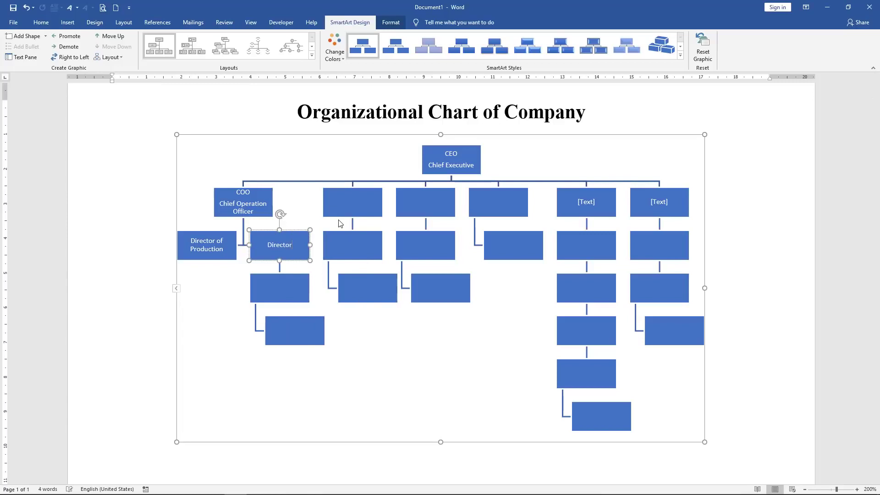
pyautogui.write(' of Operation')
# Label the two boxes below Director of Operation "Supervisor" and "Executive Officer", going down the chain.
pyautogui.rightClick(279, 286)
pyautogui.click(301, 339)
pyautogui.write('Supervisor')
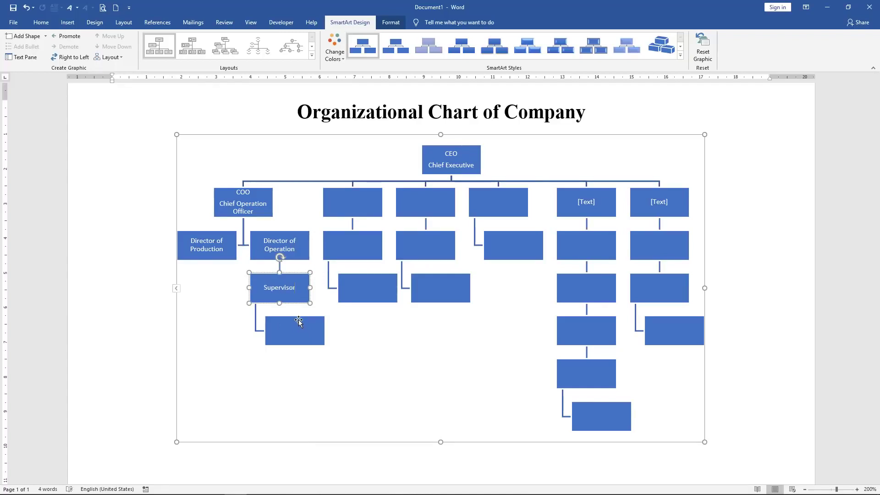
pyautogui.rightClick(298, 322)
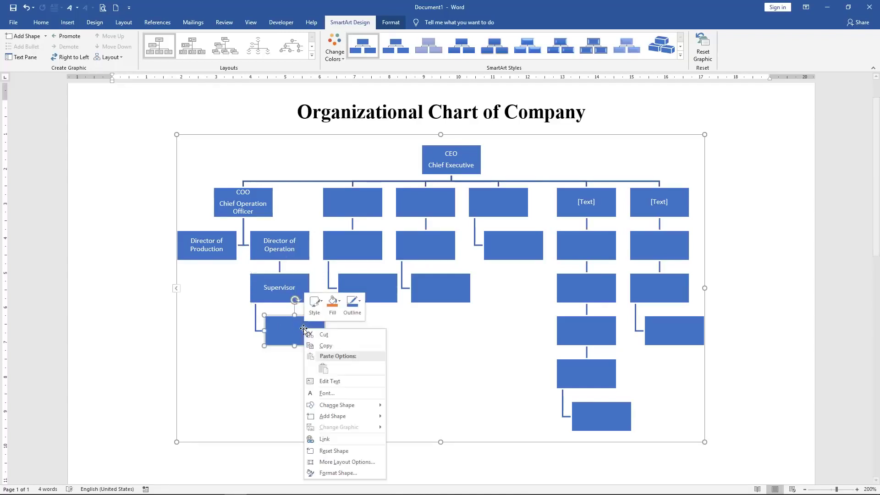
pyautogui.click(324, 382)
pyautogui.write('Executive Officer')
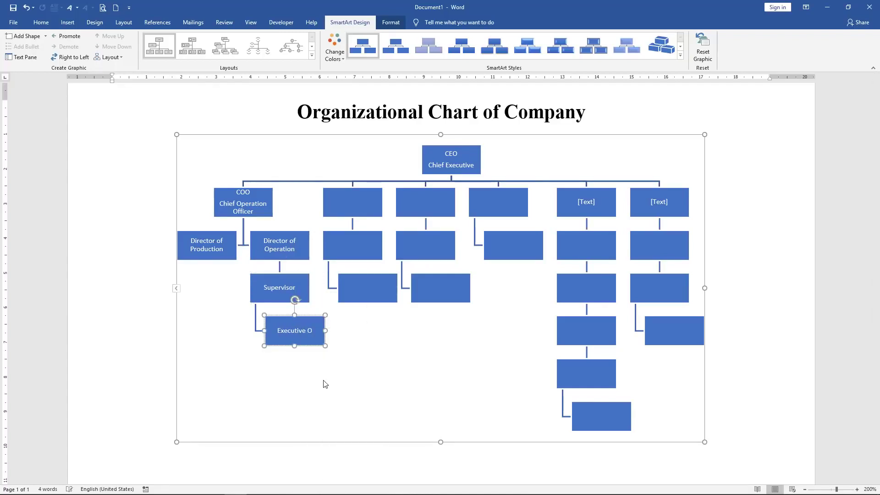
# Label the second box in the chart's second row "CFO" with "Chief Fiancial Officer" on a second line.
pyautogui.click(351, 199)
pyautogui.rightClick(360, 193)
pyautogui.click(377, 249)
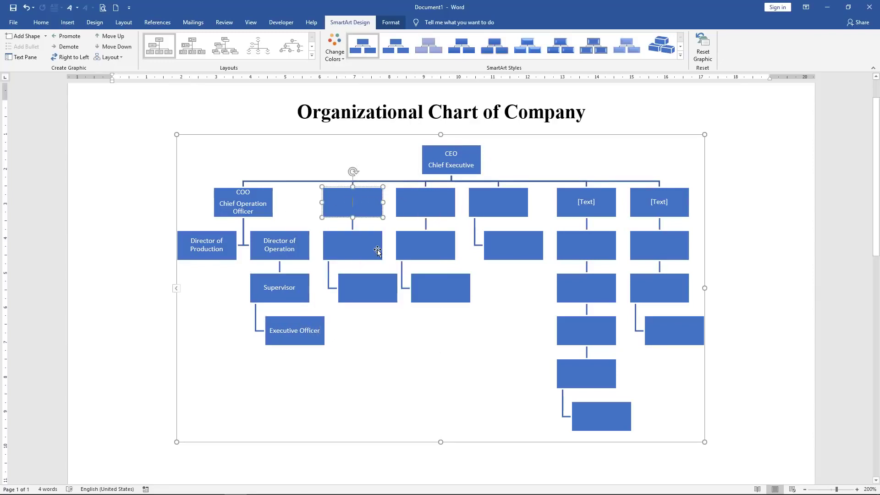
pyautogui.write('CFO Ch')
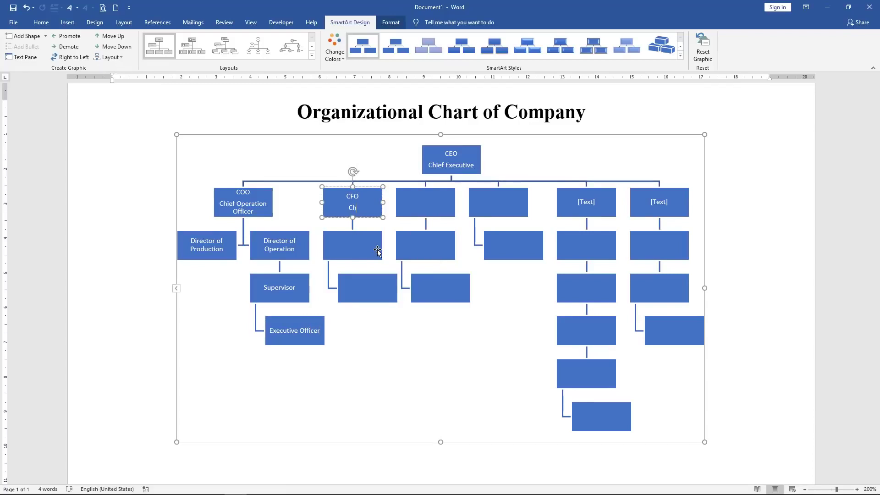
pyautogui.write('ief Fiancial Officer')
# Label the two boxes below the CFO "Director of Fiancial" and "Controller", from the upper to the lower one.
pyautogui.rightClick(361, 248)
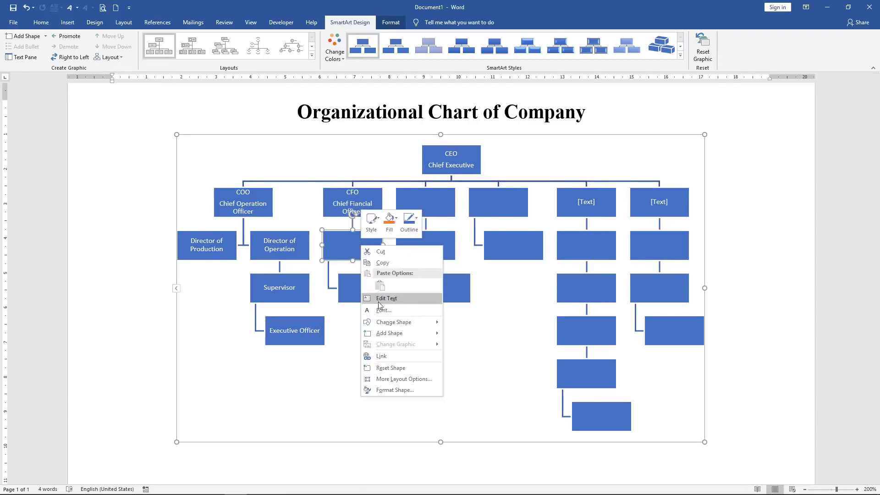
pyautogui.click(380, 298)
pyautogui.write('Director')
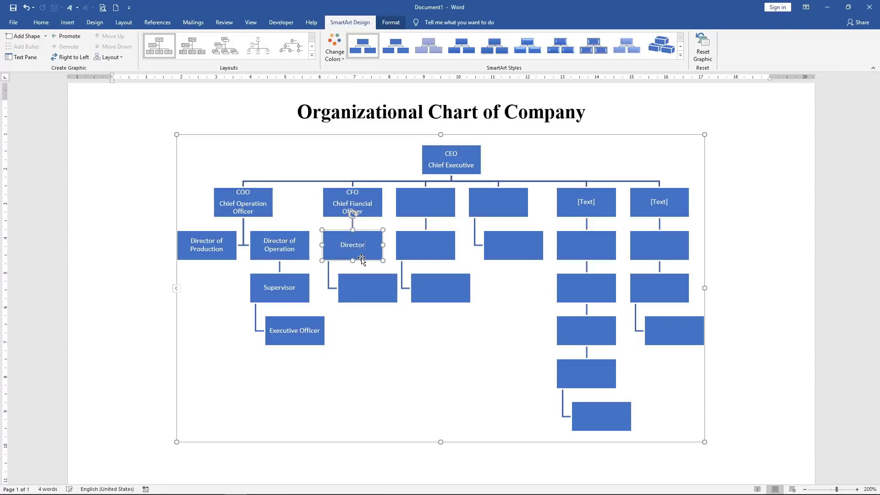
pyautogui.write(' of Fiancial')
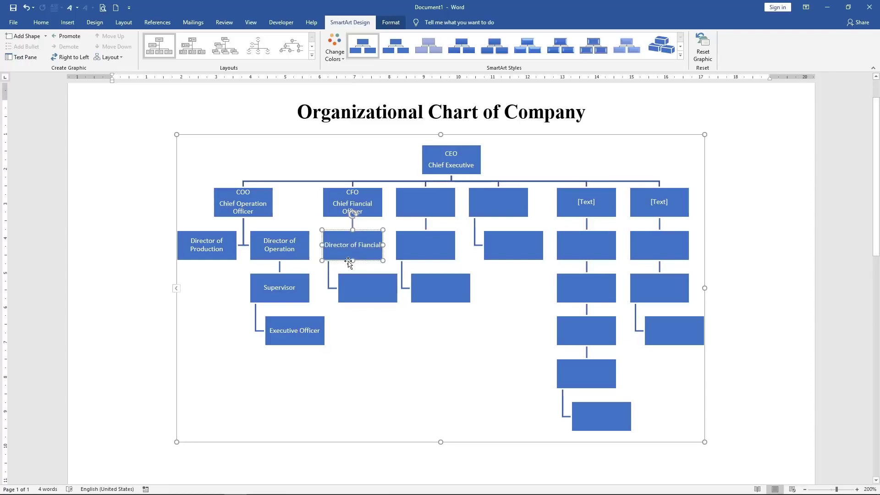
pyautogui.rightClick(364, 289)
pyautogui.click(383, 343)
pyautogui.write('Cont')
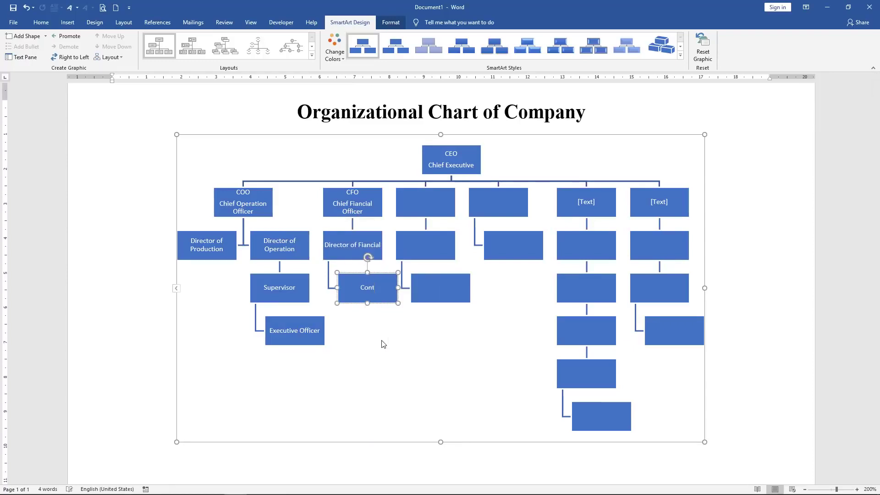
pyautogui.write('roller')
# Label the third second-row box "VP of Marketing" with "(VP=Vice President)" on a second line.
pyautogui.click(420, 201)
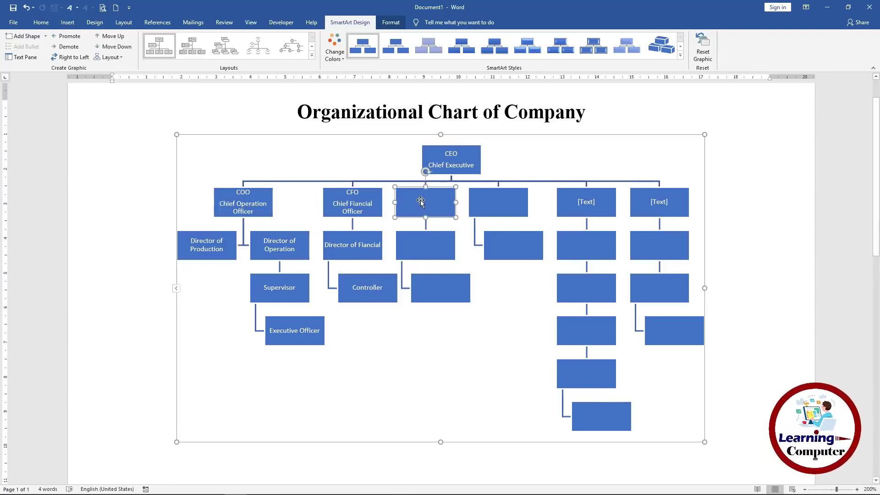
pyautogui.write('VP of Ma')
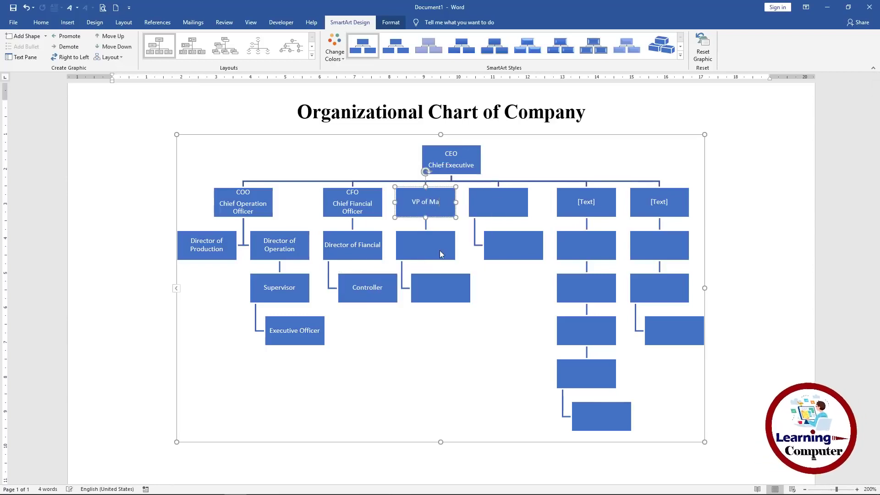
pyautogui.write('rketing')
pyautogui.press('Return')
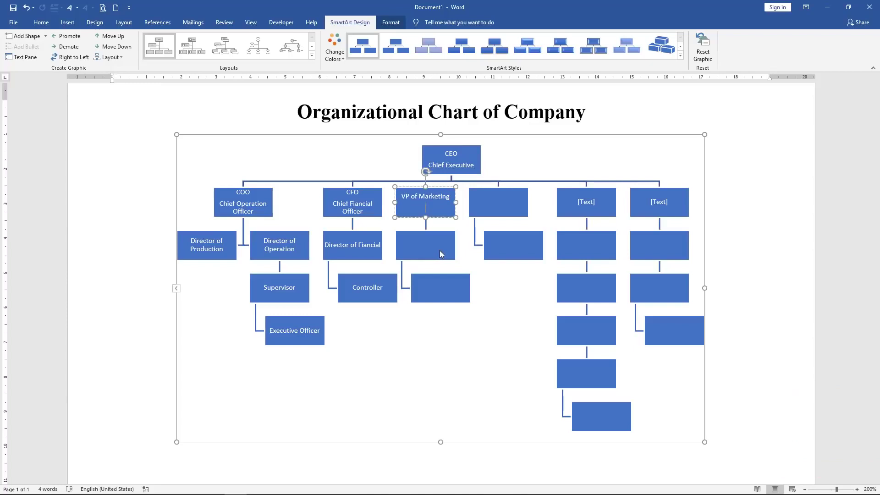
pyautogui.write('(VP=Pre')
pyautogui.write('sident')
pyautogui.write('Vice ')
pyautogui.write(')')
# Label the two boxes below VP of Marketing "Research Marketing Manager" and "Web Master", going down the chain.
pyautogui.click(419, 249)
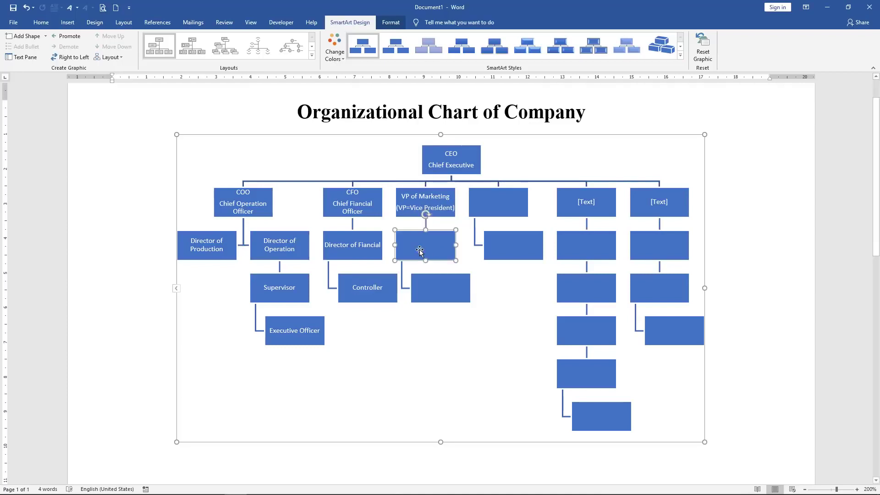
pyautogui.rightClick(420, 249)
pyautogui.click(450, 303)
pyautogui.write('Re')
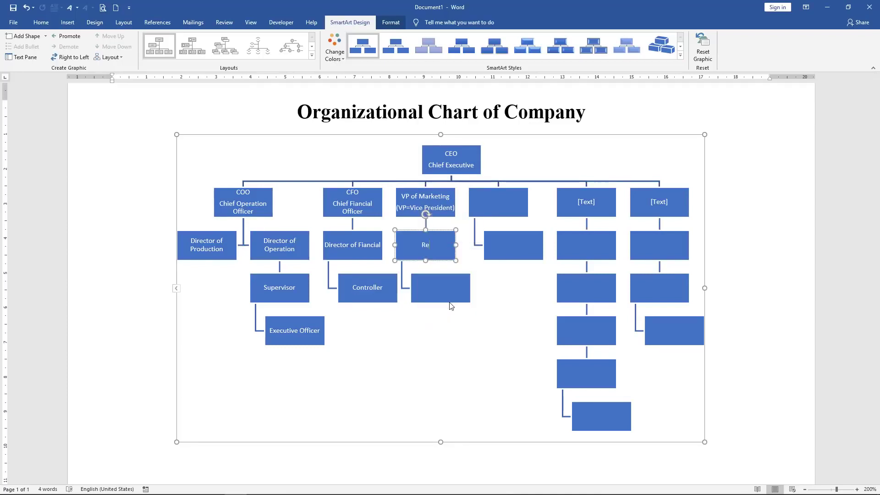
pyautogui.write('search Marketing Manager')
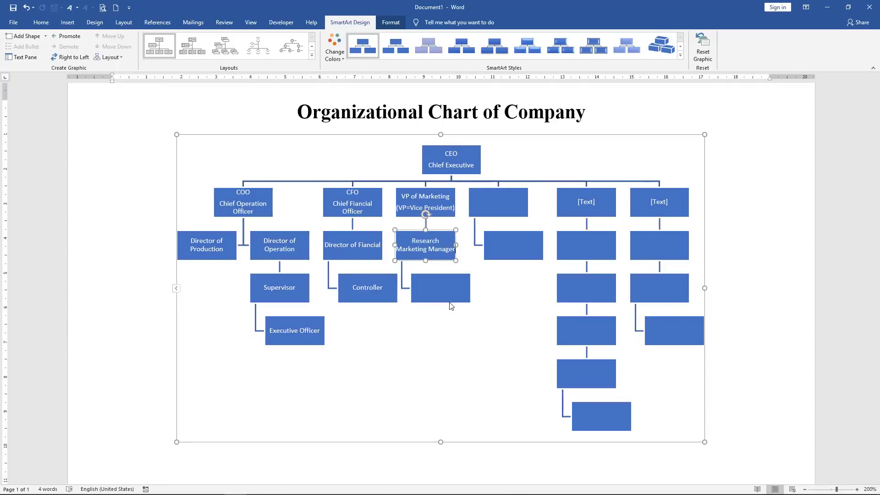
pyautogui.click(448, 298)
pyautogui.rightClick(446, 293)
pyautogui.click(465, 350)
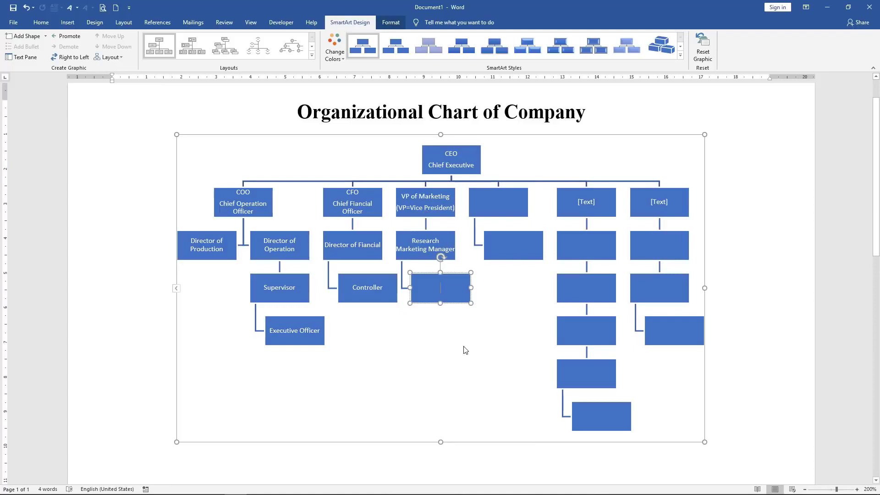
pyautogui.write('Web Master')
# Label the fourth second-row box "VP of IT" and the box below it "System Admin".
pyautogui.click(491, 199)
pyautogui.write('VP of IT')
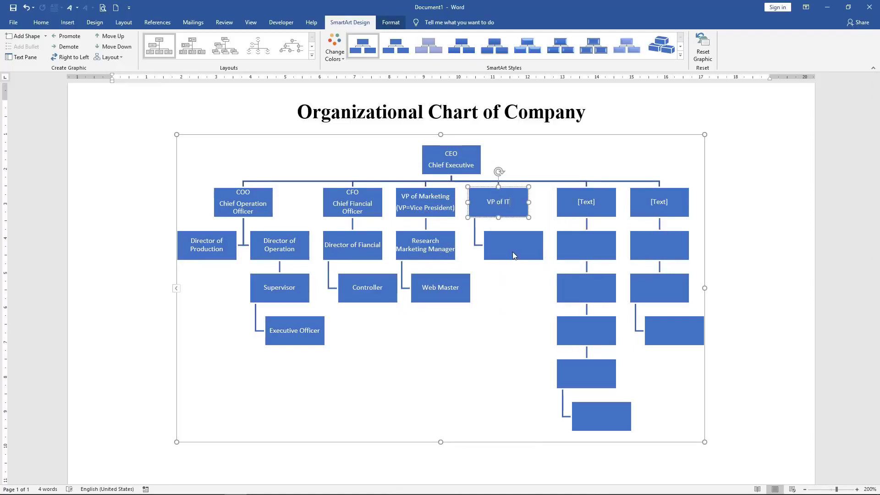
pyautogui.click(504, 246)
pyautogui.rightClick(503, 246)
pyautogui.click(530, 297)
pyautogui.write('S')
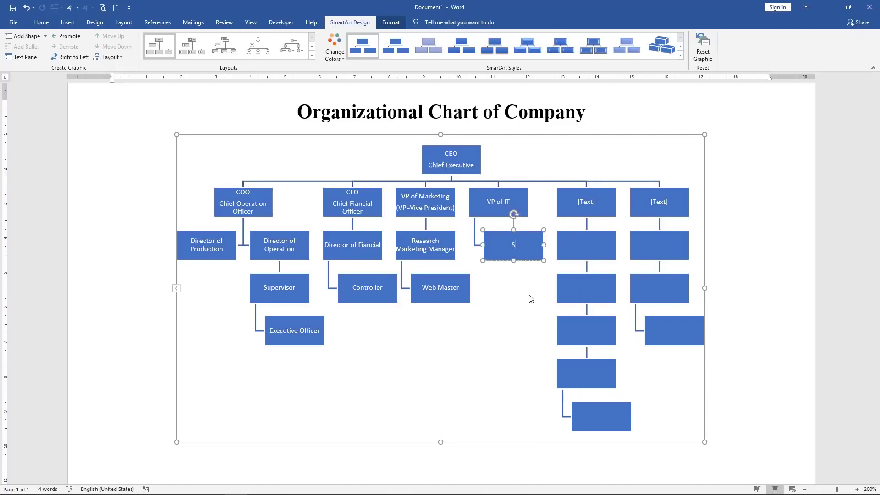
pyautogui.write('ystem Admin')
# Enter "VP of Enginerring" in the fifth box of the chart's second row.
pyautogui.click(589, 202)
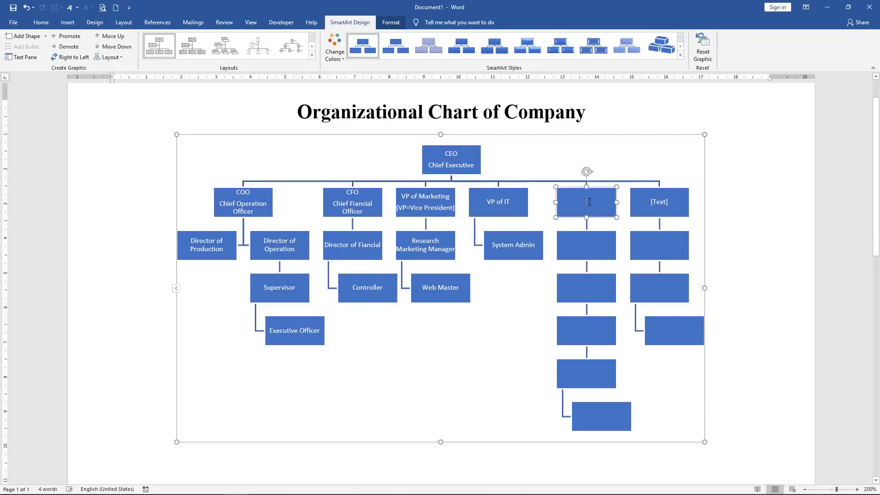
pyautogui.write('VP of')
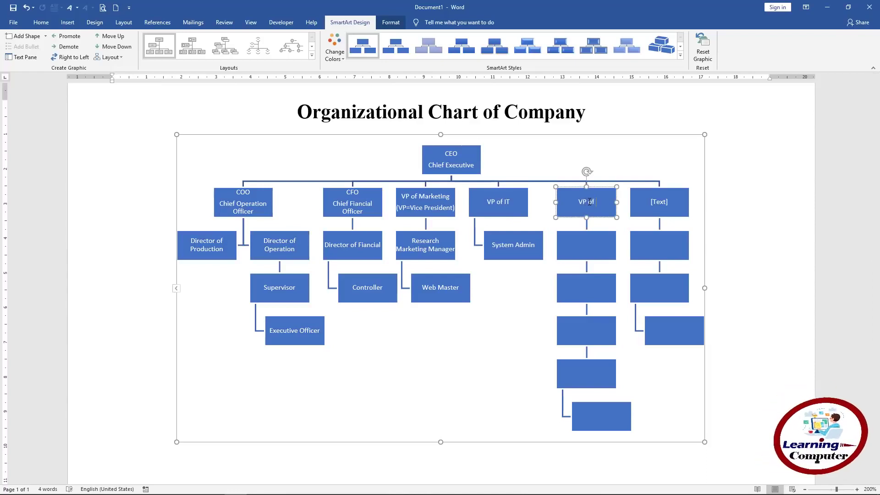
pyautogui.write(' Enginerring')
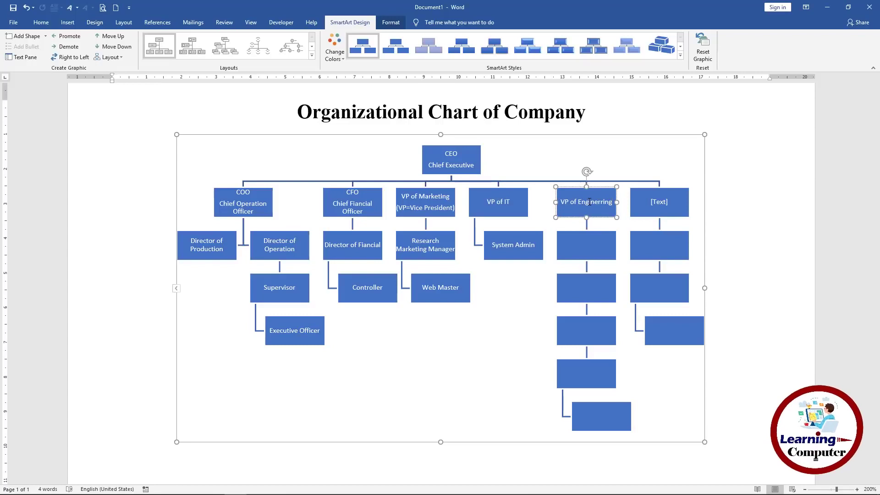
# Label the first two boxes below VP of Enginerring "Program Manager" and "Program Supervisor".
pyautogui.click(583, 240)
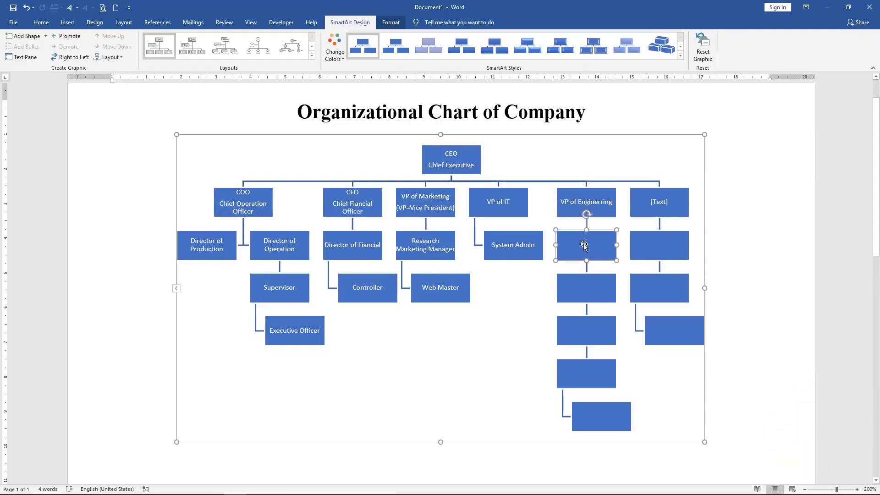
pyautogui.rightClick(583, 245)
pyautogui.click(610, 294)
pyautogui.write('Pro')
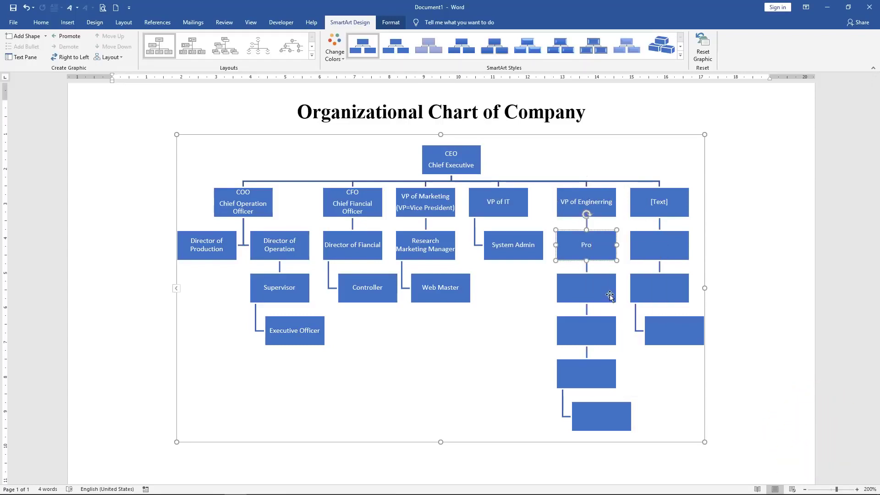
pyautogui.write('gram Manager')
pyautogui.click(596, 291)
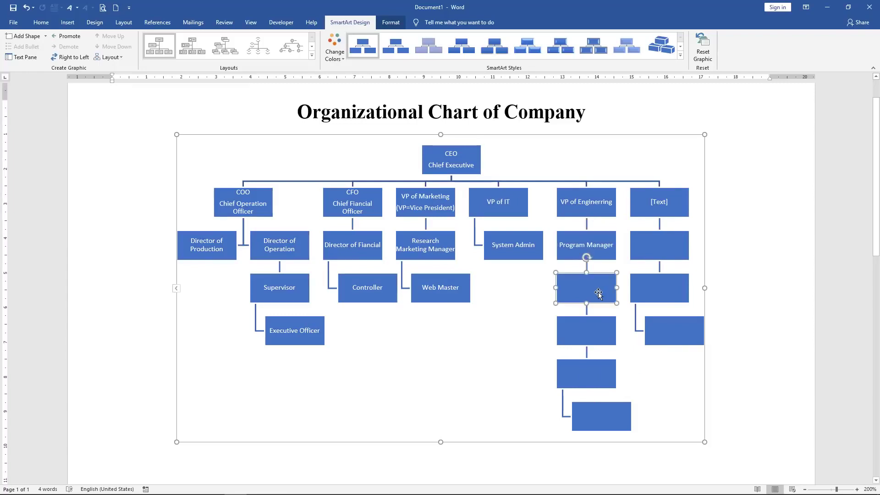
pyautogui.write('Pro')
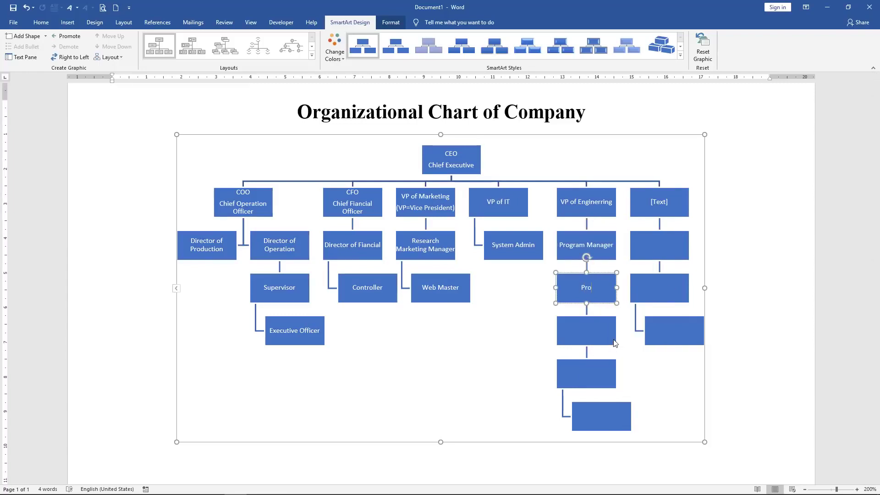
pyautogui.write('gram Supervisor')
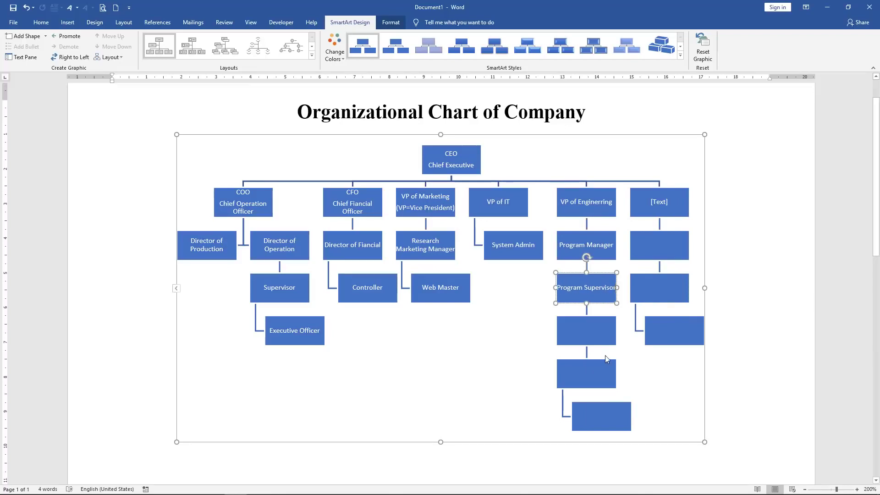
# Enter "Programmer" in each of the two boxes directly below Program Supervisor.
pyautogui.click(597, 335)
pyautogui.rightClick(597, 336)
pyautogui.click(626, 386)
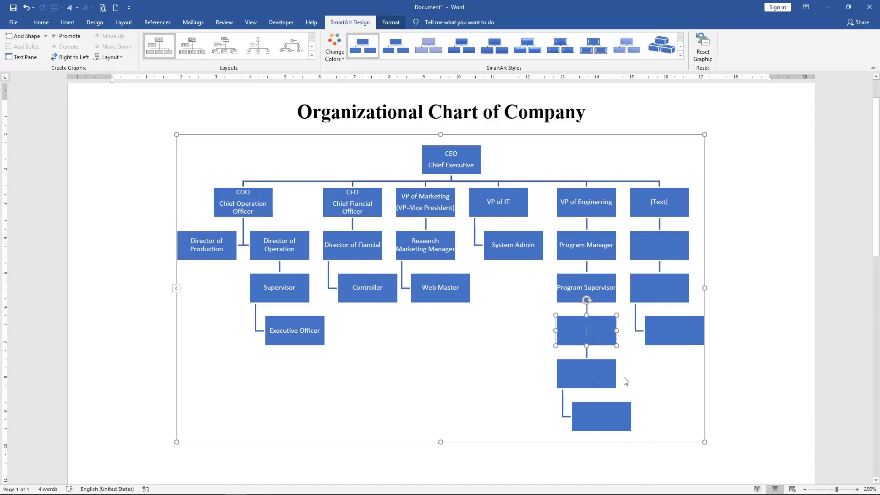
pyautogui.write('Pro')
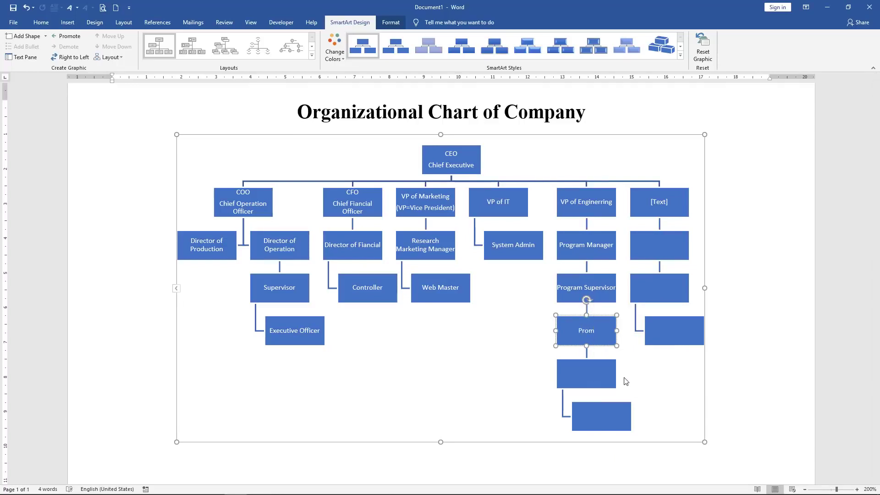
pyautogui.write('grammer')
pyautogui.click(596, 376)
pyautogui.rightClick(596, 375)
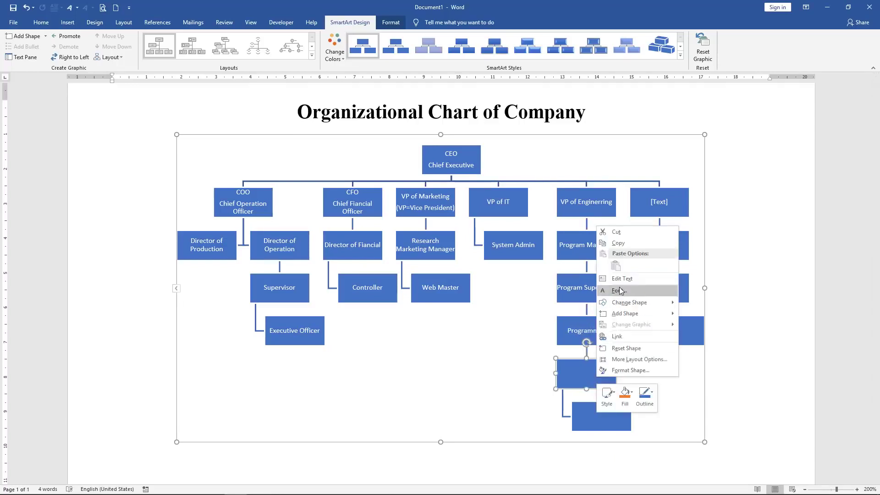
pyautogui.click(623, 284)
pyautogui.write('Programmer')
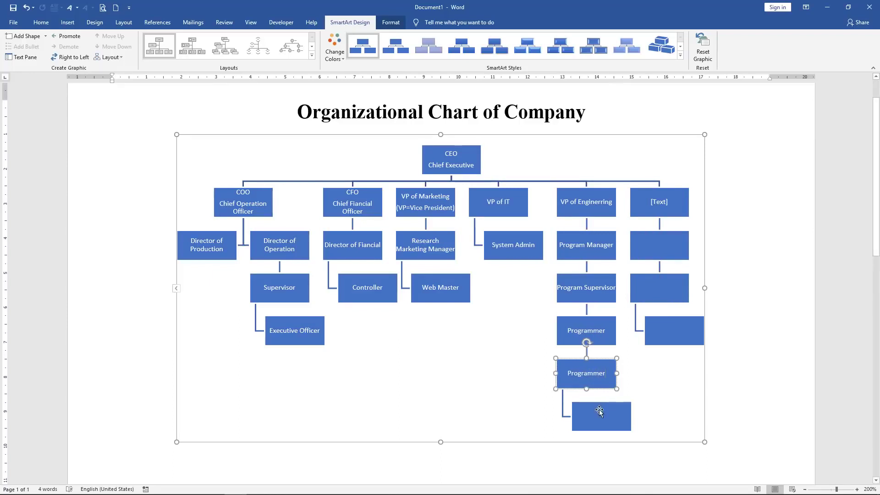
# Enter "Programmer" in the lowest box of the VP of Enginerring chain.
pyautogui.click(597, 415)
pyautogui.rightClick(598, 414)
pyautogui.click(625, 317)
pyautogui.write('P')
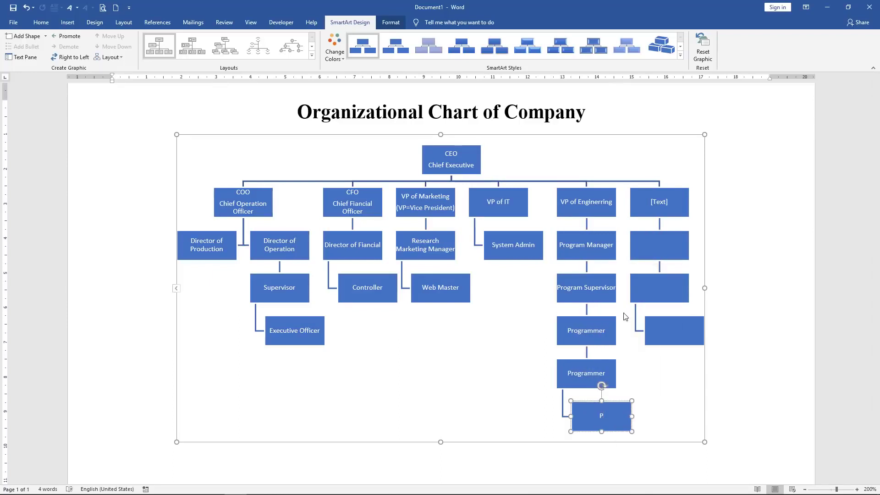
pyautogui.write('rogrammer')
# Label the sixth box of the chart's second row "VP of Sale" and the box directly below it "Sale Director".
pyautogui.click(651, 204)
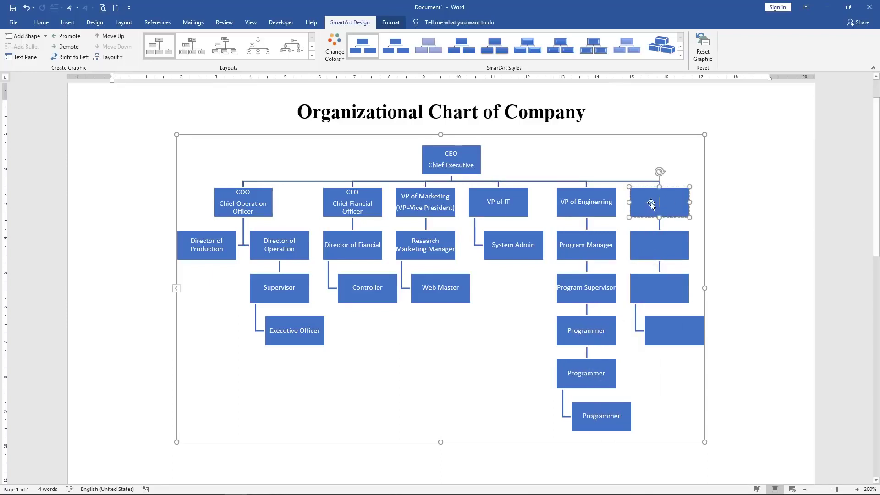
pyautogui.write('VP of Sale')
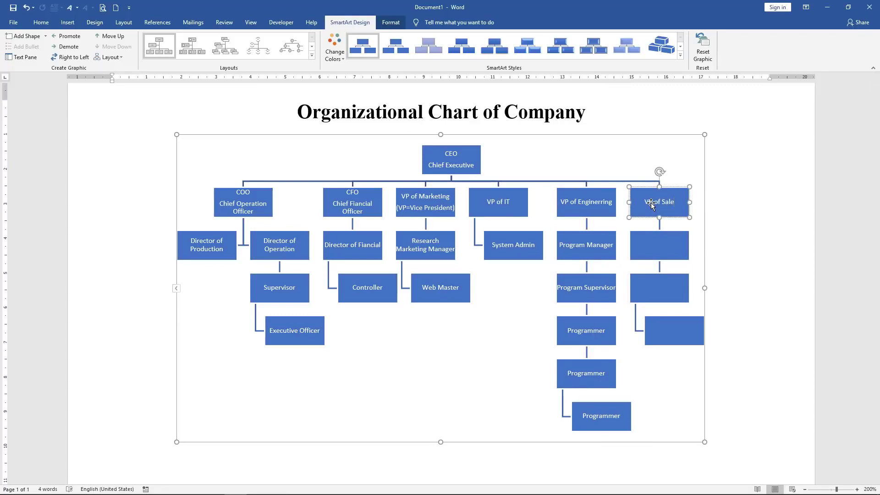
pyautogui.click(659, 241)
pyautogui.rightClick(659, 243)
pyautogui.click(691, 306)
pyautogui.write('S')
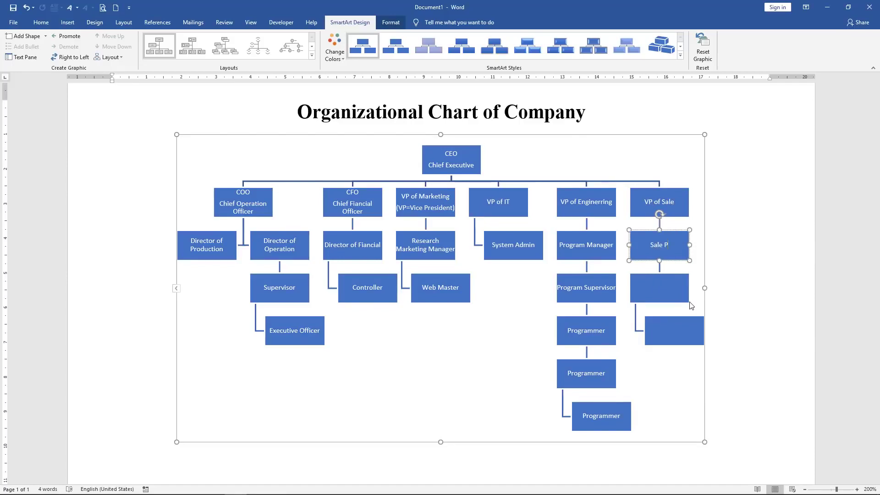
pyautogui.write('ale Director')
# Enter "Sale Executive" in each of the two remaining empty boxes below Sale Director.
pyautogui.click(658, 290)
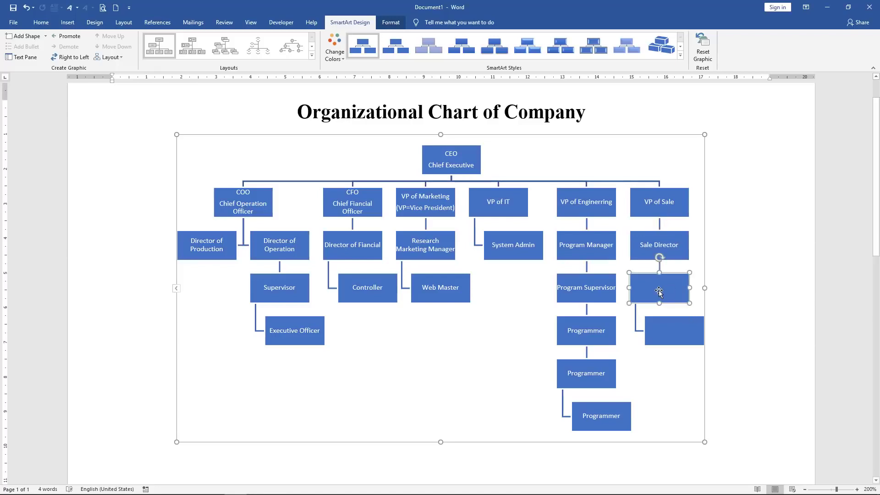
pyautogui.rightClick(658, 290)
pyautogui.click(678, 345)
pyautogui.write('Sale Ex')
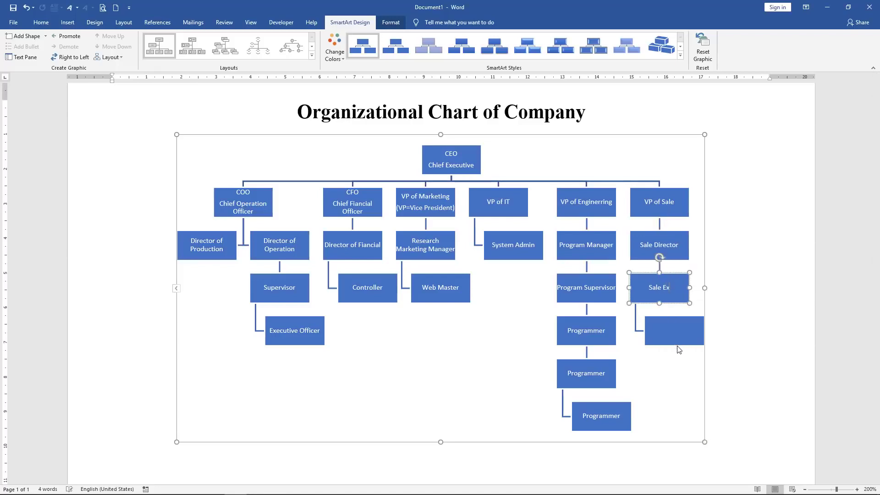
pyautogui.write('ecutive')
pyautogui.rightClick(670, 331)
pyautogui.click(689, 383)
pyautogui.write('Sale')
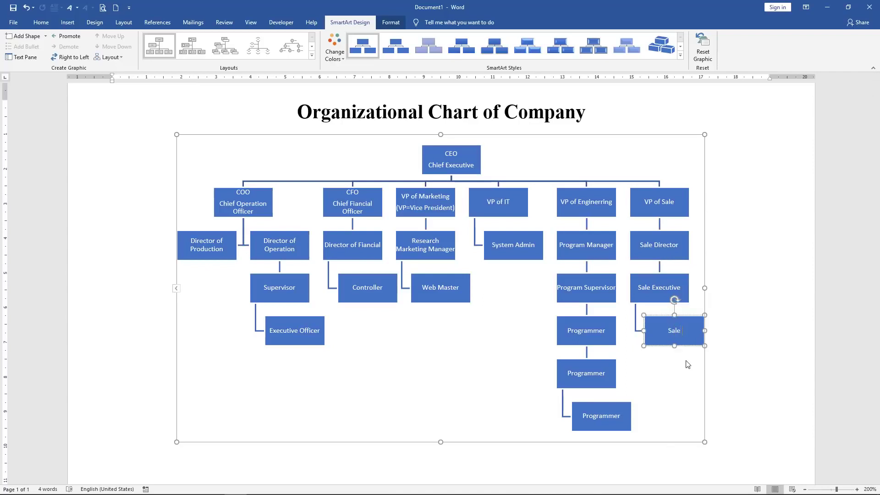
pyautogui.write(' Executive')
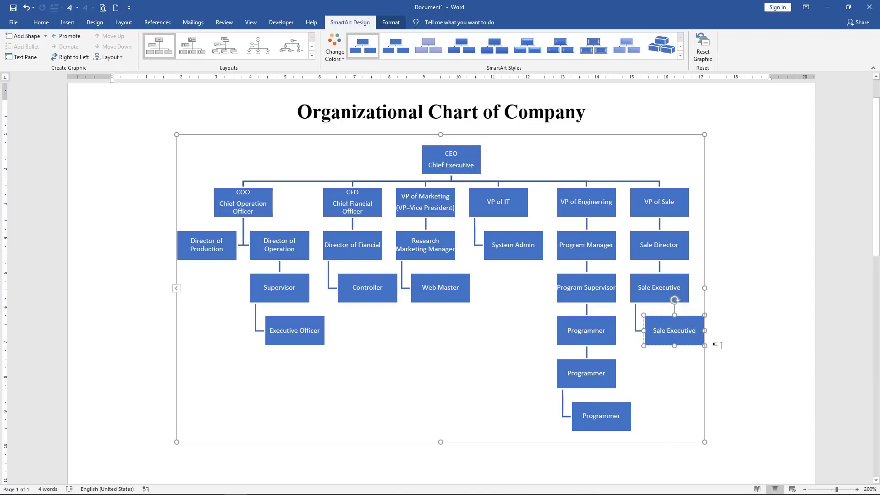
pyautogui.click(724, 343)
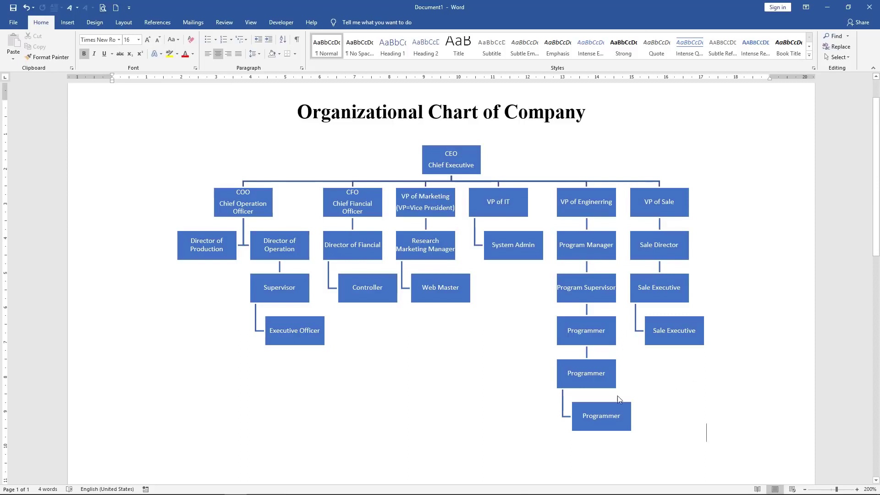
# Delete the lowest Programmer box from the VP of Enginerring chain.
pyautogui.click(589, 408)
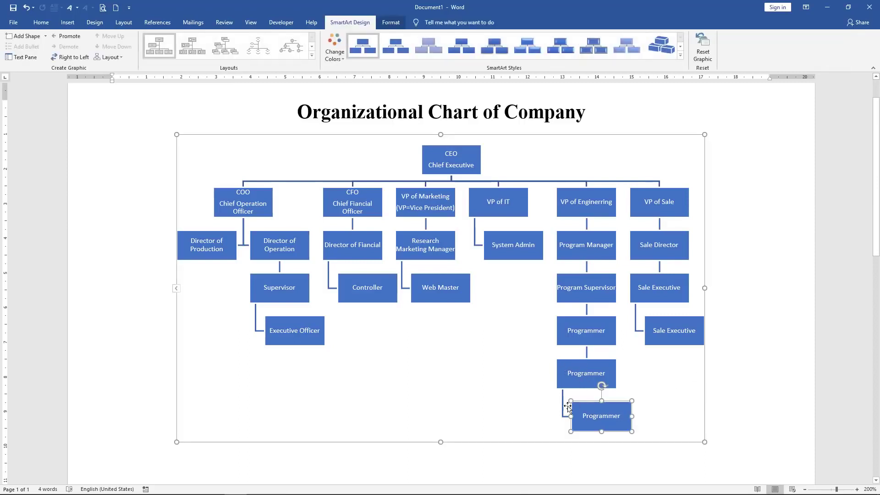
pyautogui.click(578, 363)
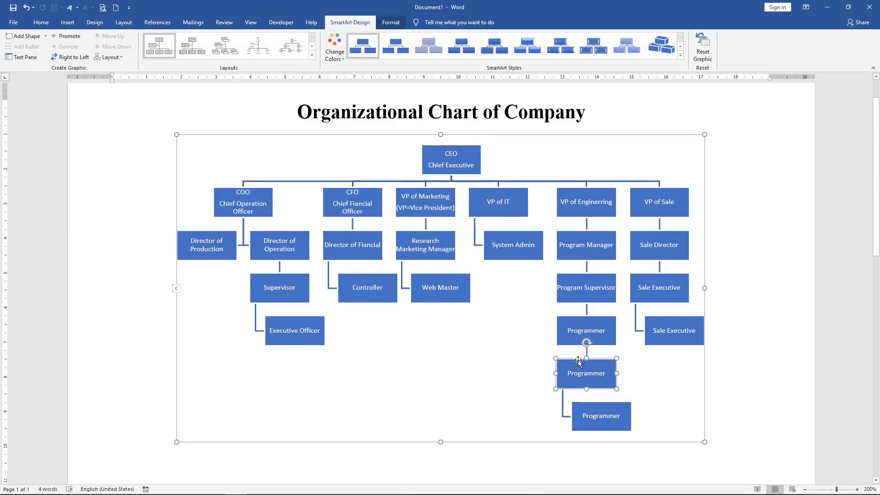
pyautogui.click(580, 406)
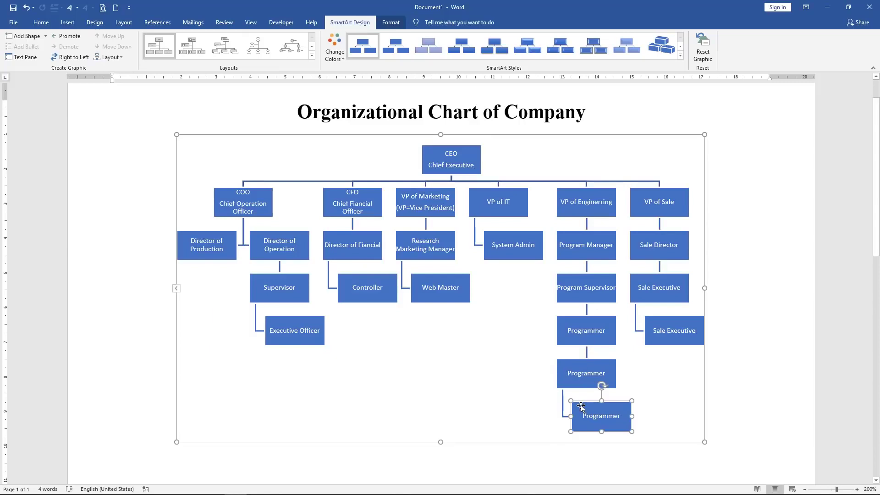
pyautogui.press('Delete')
pyautogui.click(738, 300)
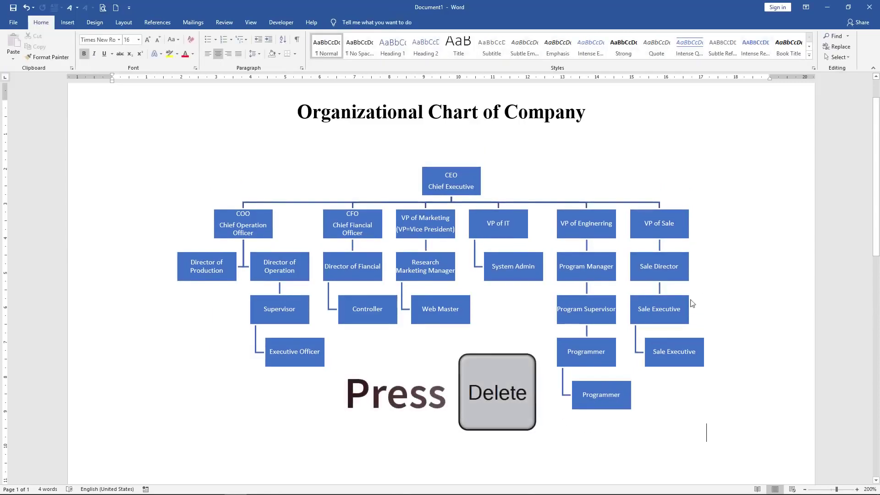
# Select the whole organizational chart graphic by its frame.
pyautogui.click(479, 178)
pyautogui.click(429, 136)
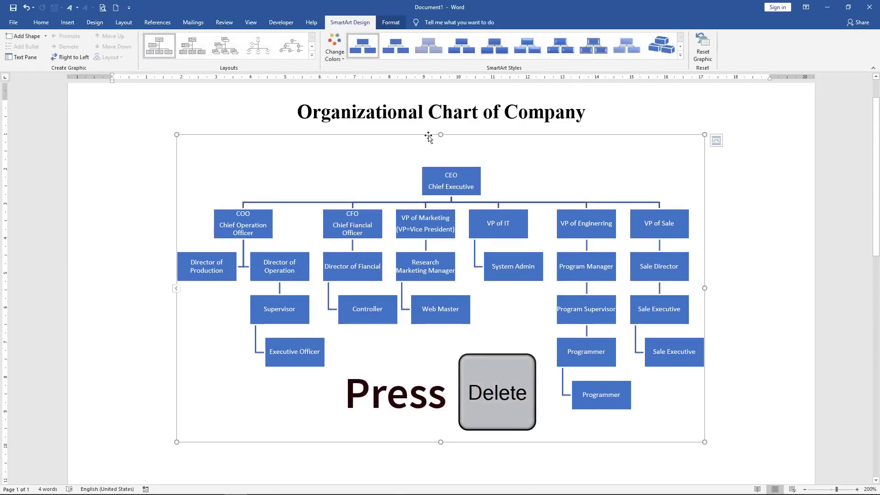